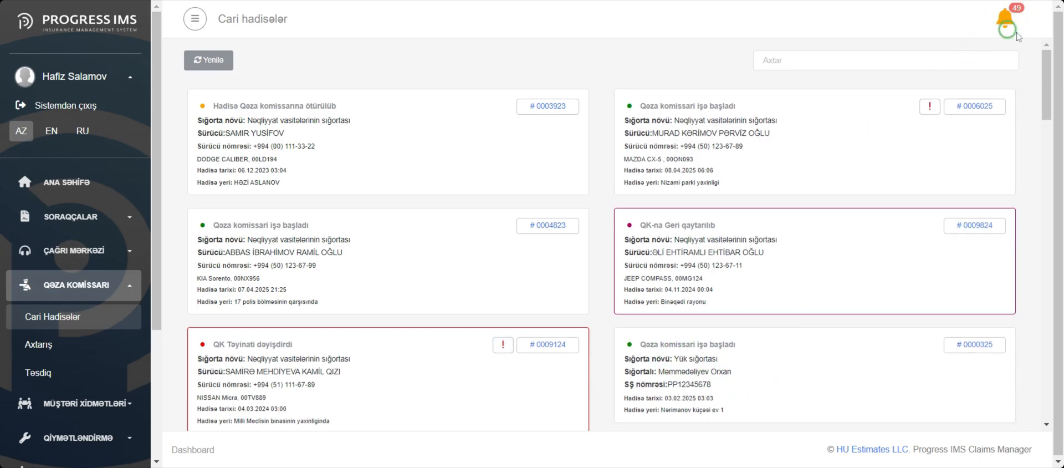
Review the delayed cases under QK təyinatı ləğv edib, QK Tələbdən imtina edib and QK rəhbərinə təsdiqə göndərilib.
{"action": "left_click", "coordinate": [1007, 21]}
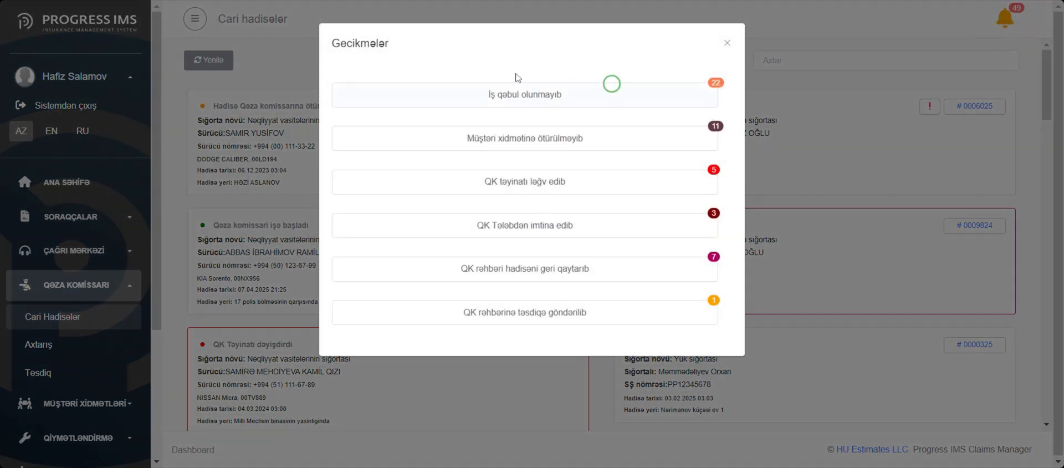
{"action": "left_click", "coordinate": [523, 183]}
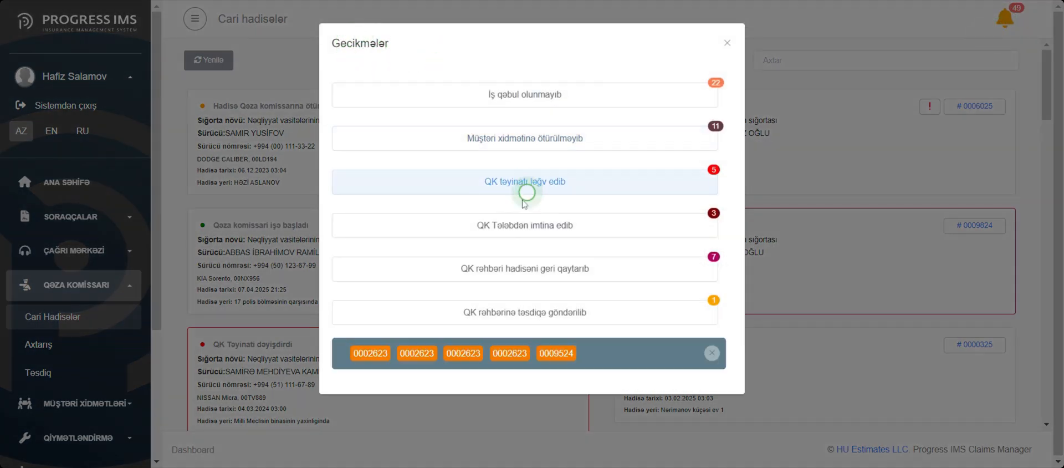
{"action": "left_click", "coordinate": [522, 230]}
{"action": "left_click", "coordinate": [516, 312]}
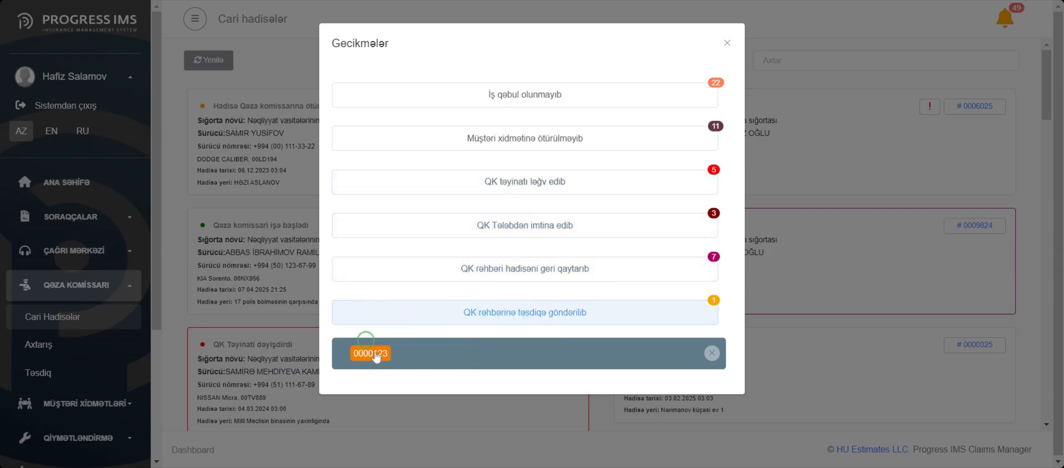
{"action": "left_click", "coordinate": [727, 44]}
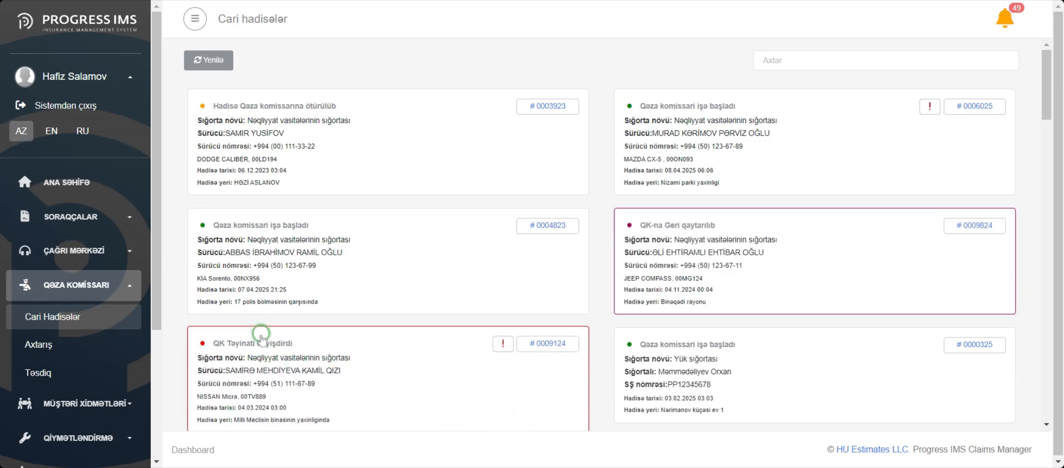
Check the return reason of the JEEP COMPASS claim marked QK-na Geri qaytarılıb and go back to the current incidents.
{"action": "left_click", "coordinate": [726, 241]}
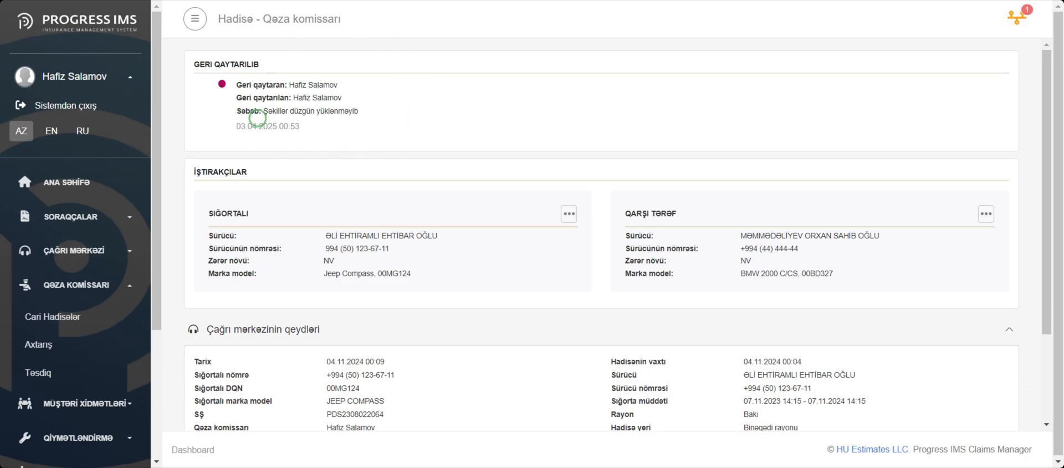
{"action": "key", "text": "alt+Left"}
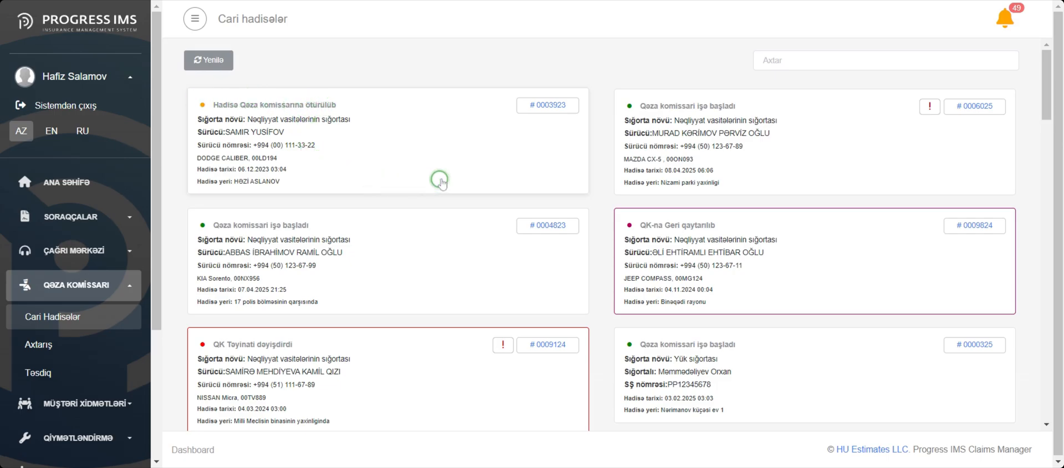
Open the DODGE CALIBER claim transferred to the loss adjuster, accept it and start work on it.
{"action": "left_click", "coordinate": [399, 134]}
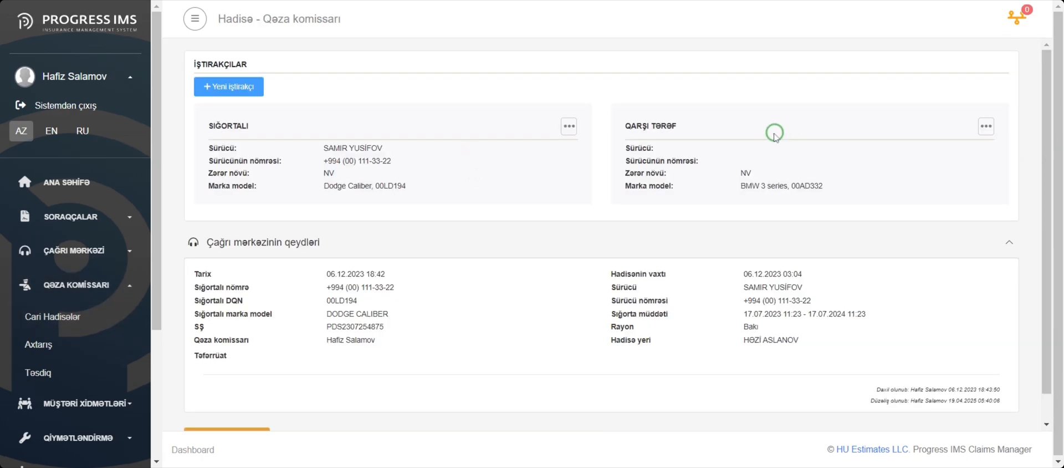
{"action": "scroll", "coordinate": [732, 123], "scroll_direction": "down", "scroll_amount": 1}
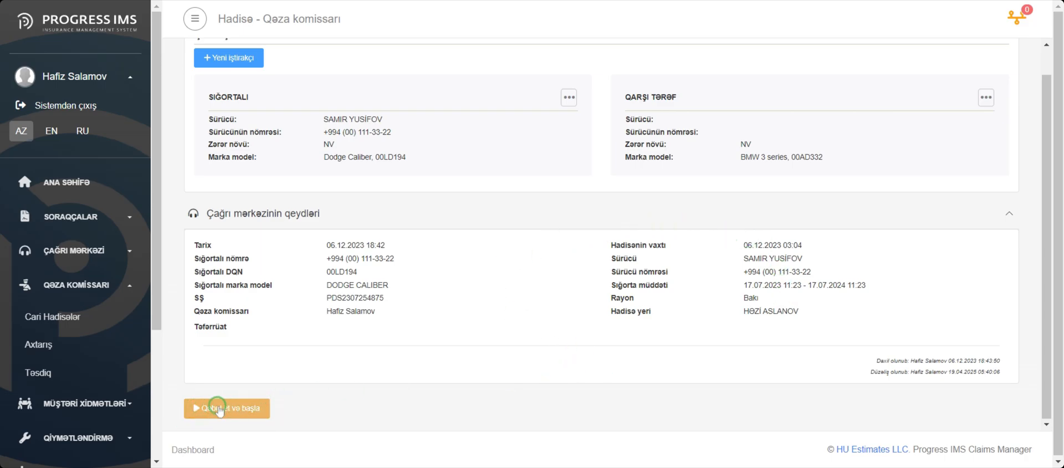
{"action": "left_click", "coordinate": [240, 410]}
{"action": "left_click", "coordinate": [596, 259]}
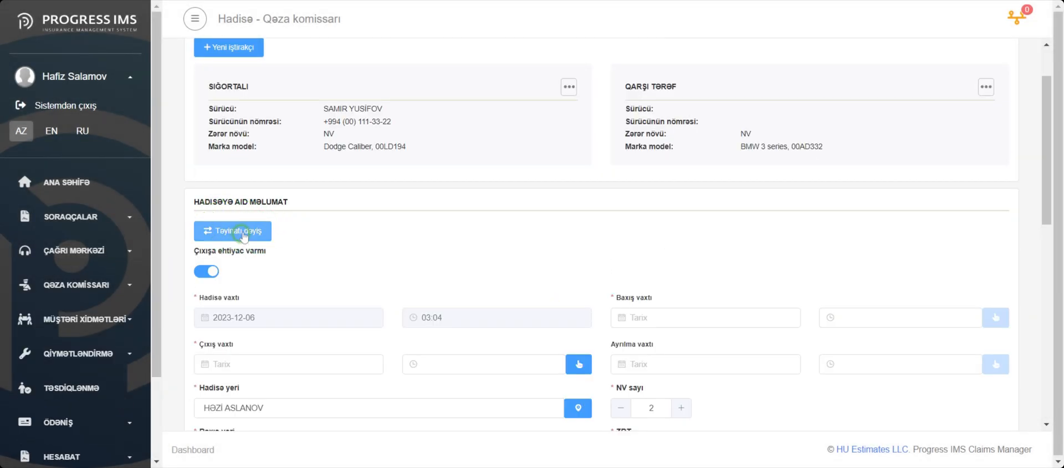
Try to change the claim's assignment by choosing a loss adjuster, leaving the reason empty.
{"action": "left_click", "coordinate": [233, 236]}
{"action": "left_click", "coordinate": [439, 206]}
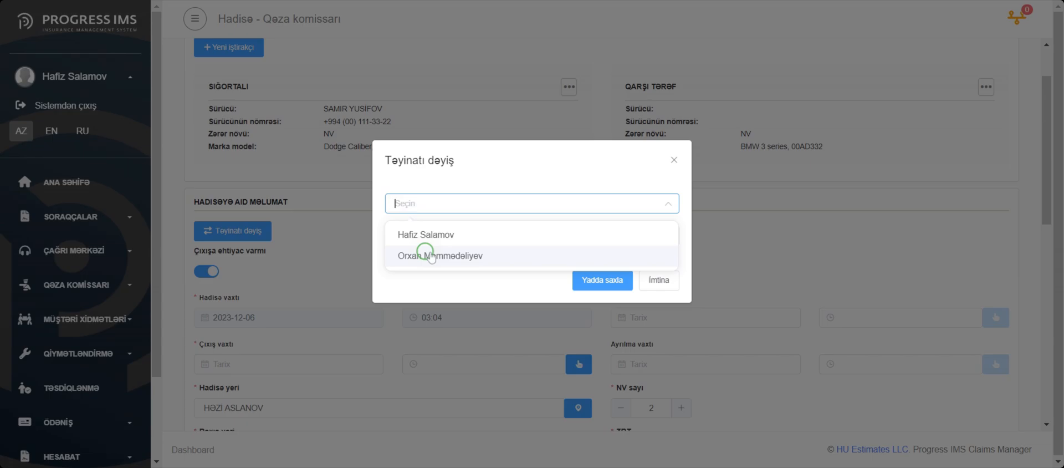
{"action": "left_click", "coordinate": [426, 237]}
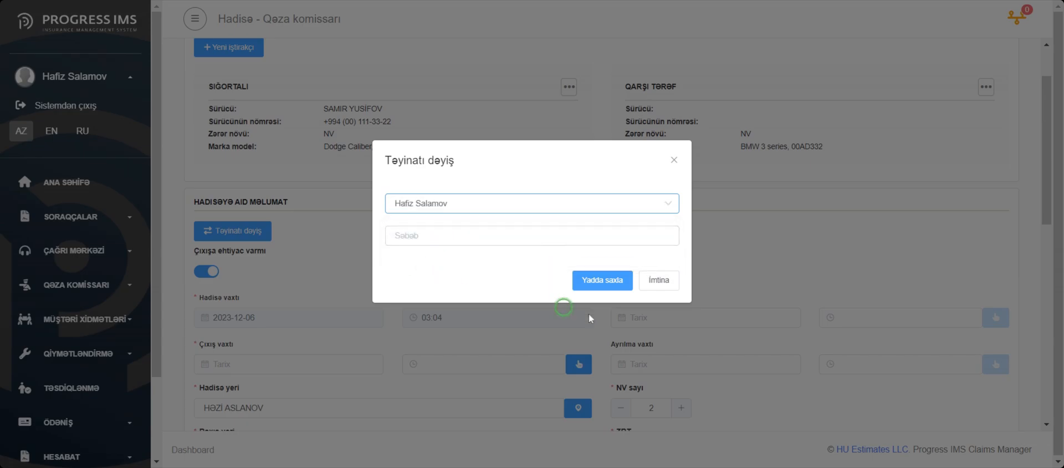
{"action": "left_click", "coordinate": [607, 280]}
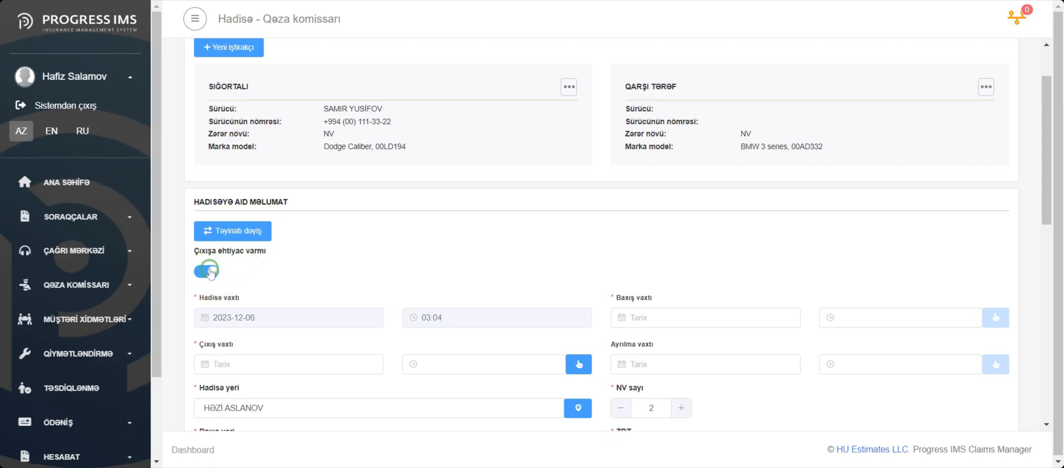
Switch off Çıxışa ehtiyac varmı to review the fields for a claim without a site visit, and switch it back on.
{"action": "left_click", "coordinate": [210, 271]}
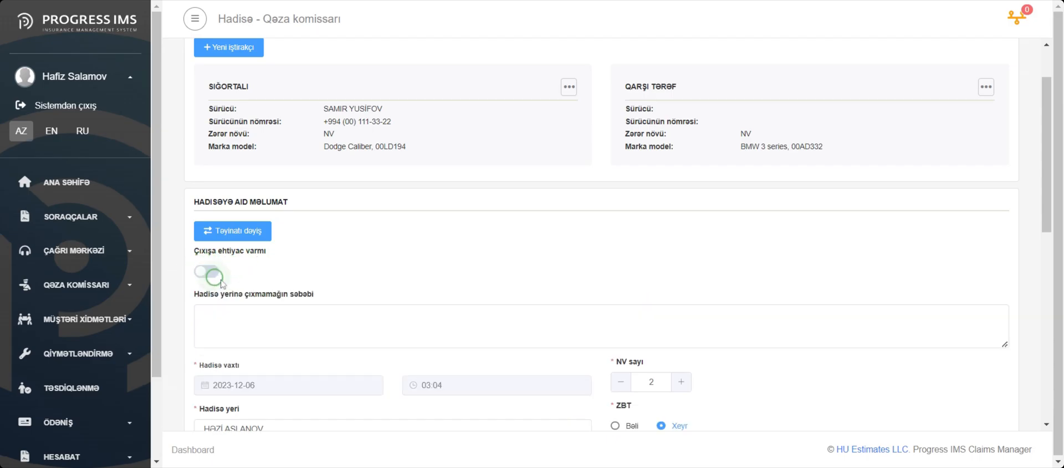
{"action": "scroll", "coordinate": [333, 300], "scroll_direction": "down", "scroll_amount": 3}
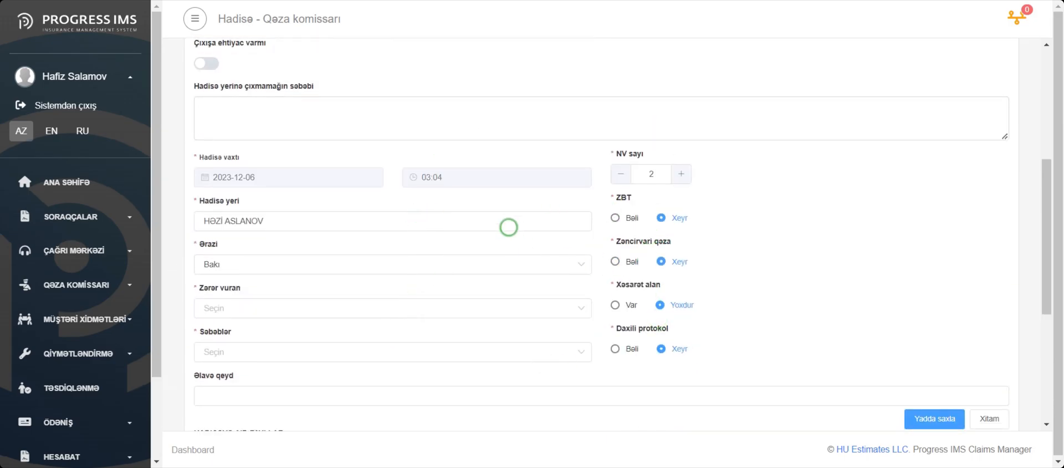
{"action": "scroll", "coordinate": [503, 250], "scroll_direction": "up", "scroll_amount": 3}
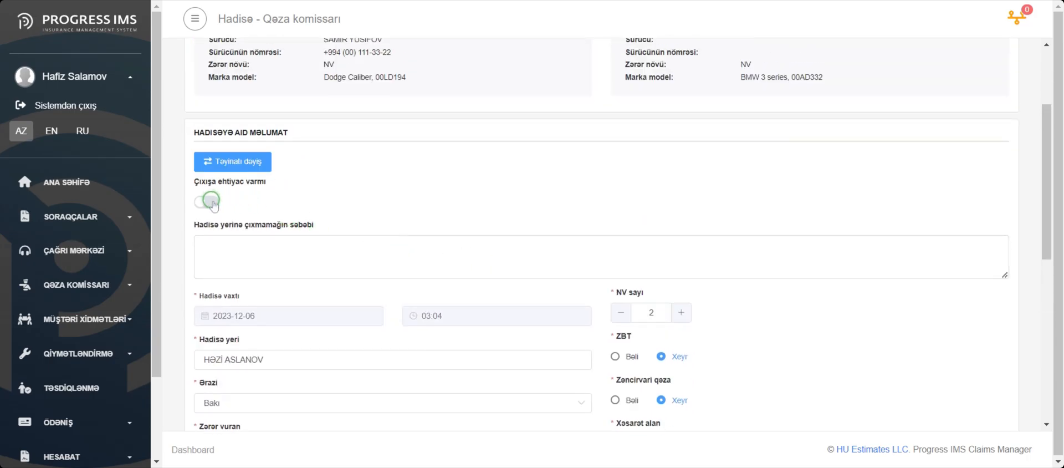
{"action": "left_click", "coordinate": [211, 201]}
Record and confirm the current date and time for Çıxış vaxtı, Baxış vaxtı and Ayrılma vaxtı.
{"action": "left_click", "coordinate": [578, 295]}
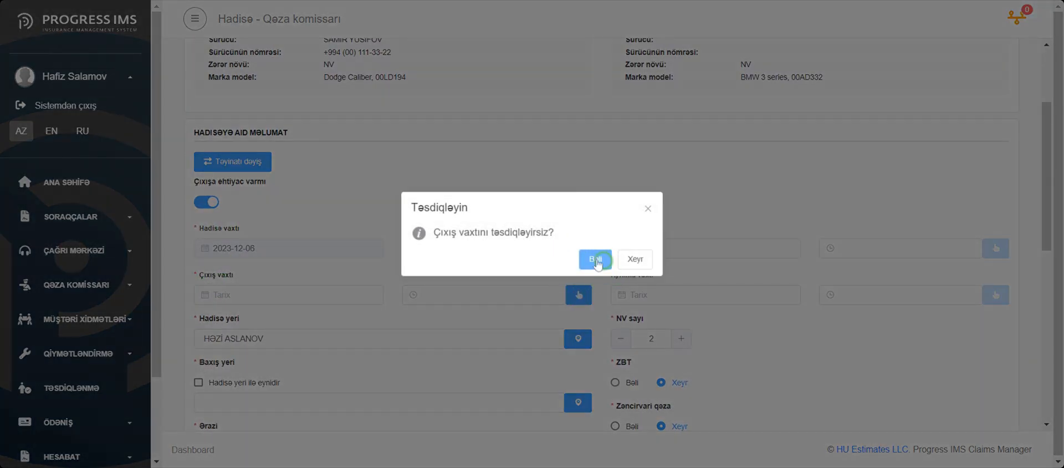
{"action": "left_click", "coordinate": [596, 256]}
{"action": "left_click", "coordinate": [996, 248]}
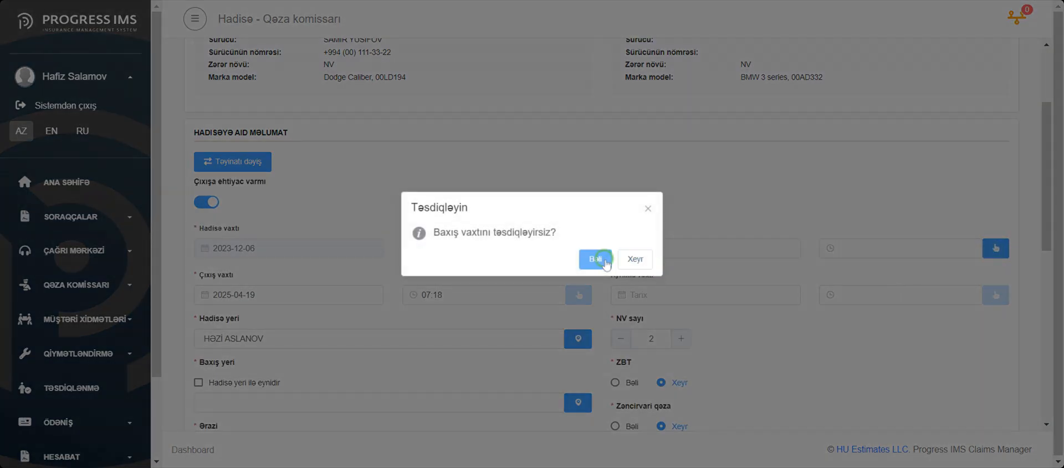
{"action": "left_click", "coordinate": [596, 257]}
{"action": "left_click", "coordinate": [1004, 294]}
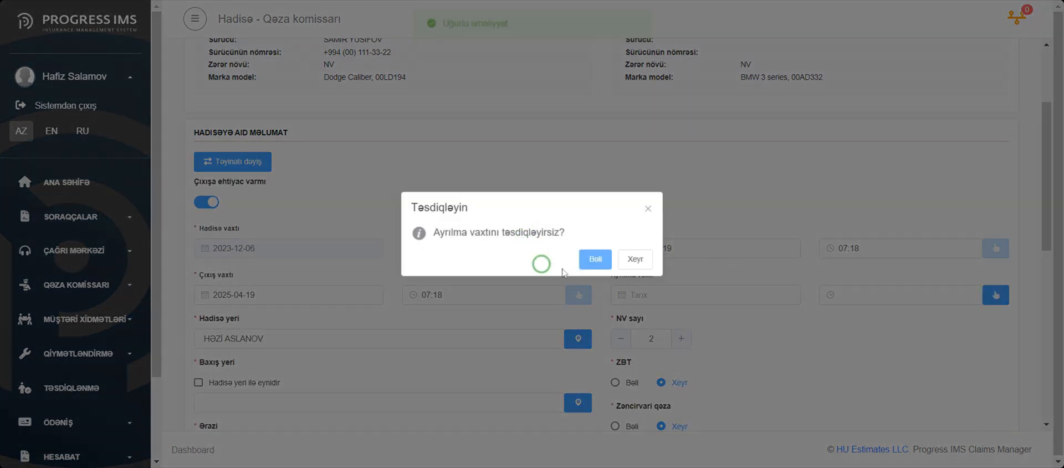
{"action": "left_click", "coordinate": [588, 258]}
Set Hadisə yeri from the map to 9RPC+67R, Baku, Azerbaijan and save the location.
{"action": "scroll", "coordinate": [583, 275], "scroll_direction": "down", "scroll_amount": 1}
{"action": "left_click", "coordinate": [576, 269]}
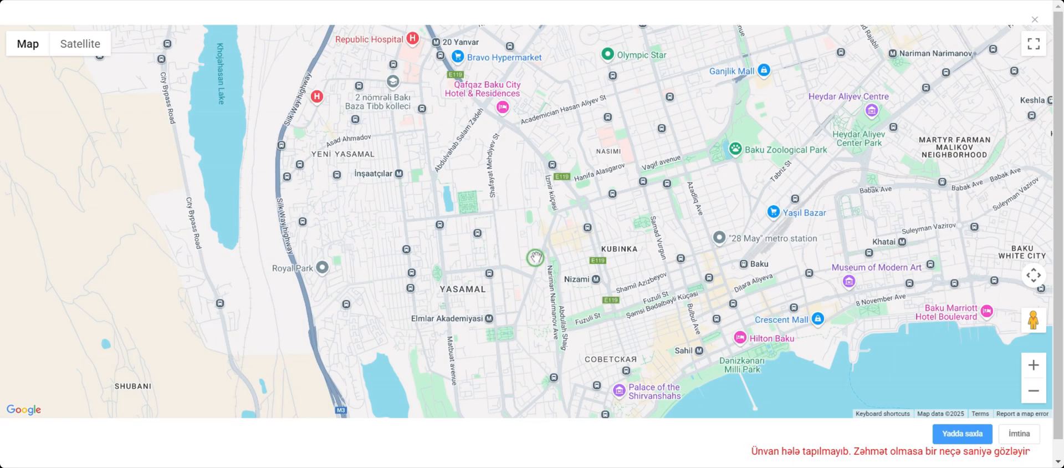
{"action": "left_click", "coordinate": [961, 433]}
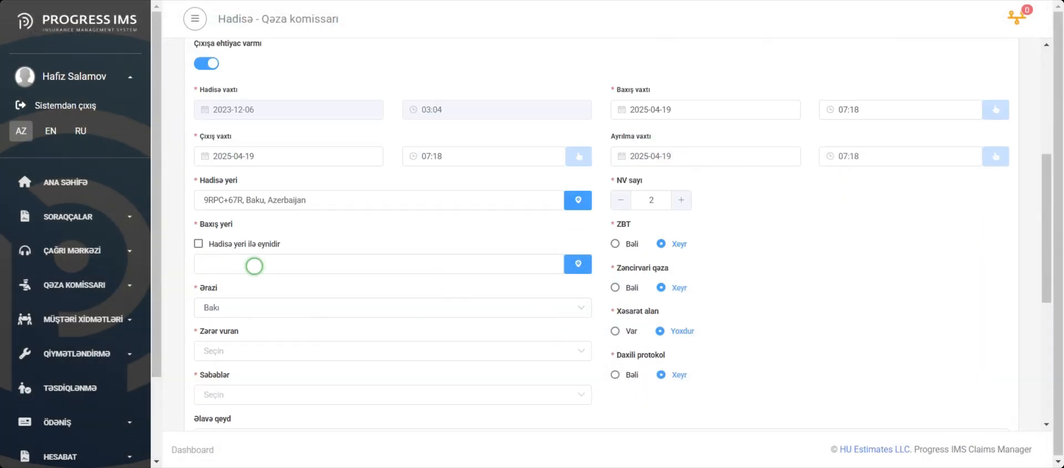
Mark Baxış yeri as identical to Hadisə yeri, and set Zərər vuran to Sığortalı and Səbəblər to Ara məsafəsinin saxlanılmaması.
{"action": "left_click", "coordinate": [264, 342]}
{"action": "left_click", "coordinate": [247, 315]}
{"action": "left_click", "coordinate": [247, 327]}
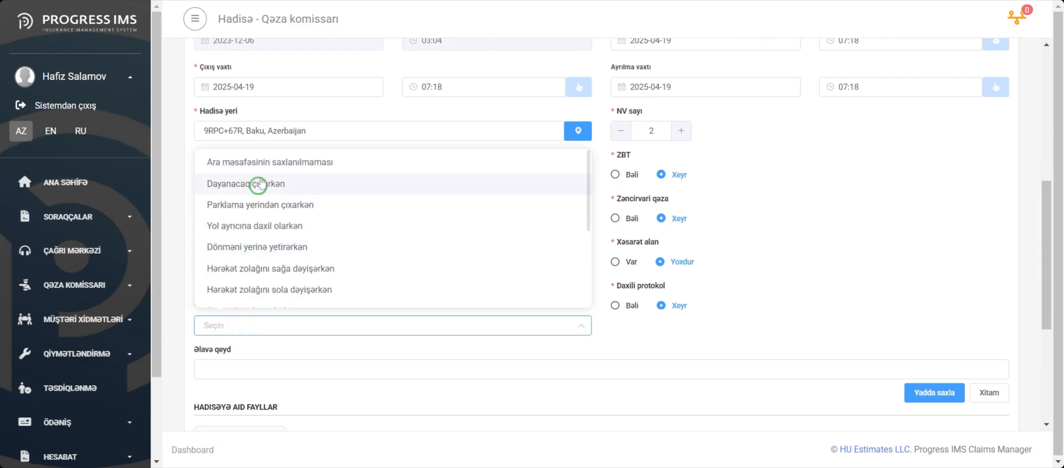
{"action": "left_click", "coordinate": [250, 161]}
Try to refuse the claim with the reason Qarşı tərəf ödədi, decline the confirmation and reset the reason to Seçin.
{"action": "scroll", "coordinate": [710, 233], "scroll_direction": "down", "scroll_amount": 1}
{"action": "scroll", "coordinate": [294, 377], "scroll_direction": "down", "scroll_amount": 1}
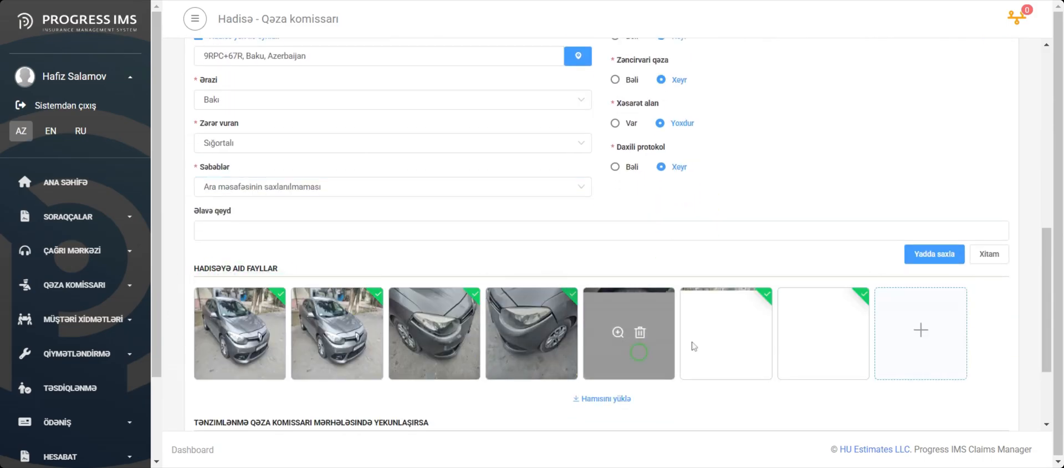
{"action": "scroll", "coordinate": [297, 402], "scroll_direction": "down", "scroll_amount": 1}
{"action": "left_click", "coordinate": [297, 404]}
{"action": "scroll", "coordinate": [302, 210], "scroll_direction": "down", "scroll_amount": 1}
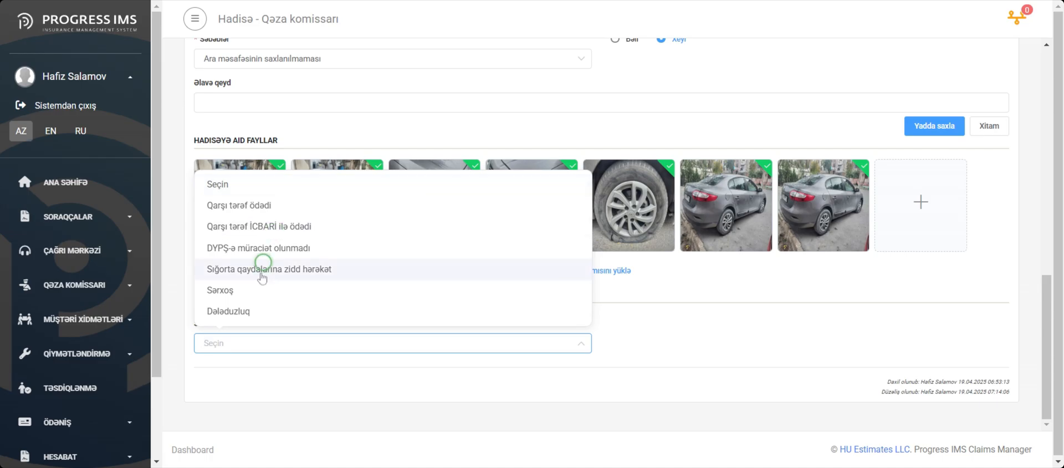
{"action": "left_click", "coordinate": [273, 204]}
{"action": "left_click", "coordinate": [968, 422]}
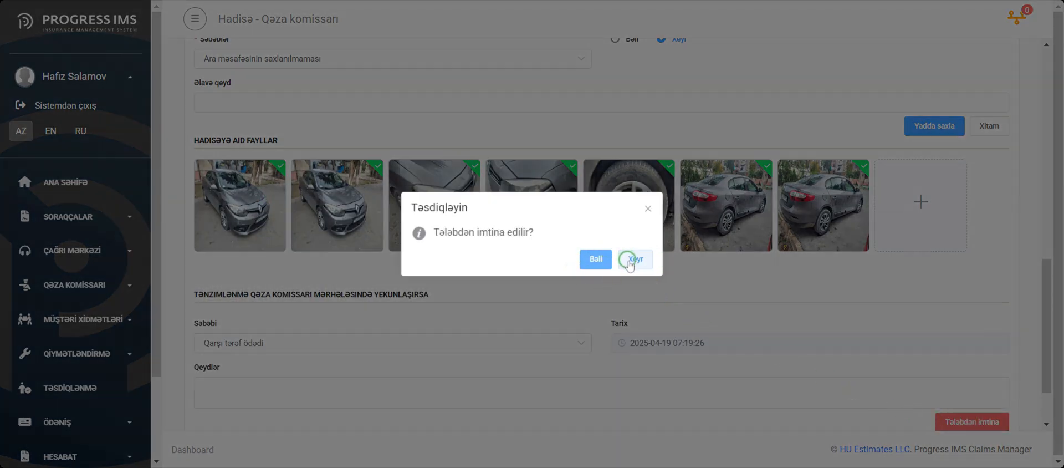
{"action": "left_click", "coordinate": [629, 264]}
{"action": "left_click", "coordinate": [499, 343]}
{"action": "left_click", "coordinate": [238, 182]}
Edit the insured participant: set Təqribi zərər to 210, Sürücülük hüququ to NV-nin sahibi and Rəsmi dövlət qurumu to Bakı DYP.
{"action": "scroll", "coordinate": [464, 324], "scroll_direction": "up", "scroll_amount": 1}
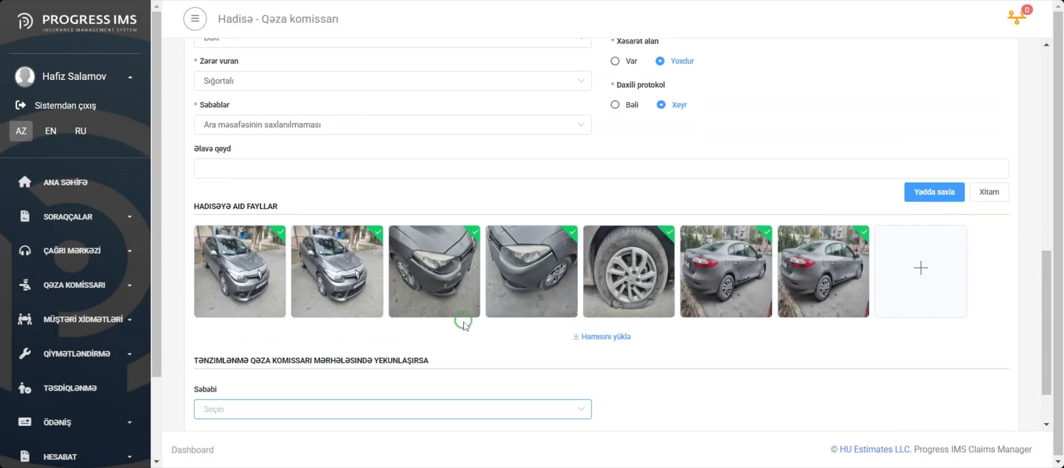
{"action": "scroll", "coordinate": [672, 356], "scroll_direction": "down", "scroll_amount": 1}
{"action": "scroll", "coordinate": [675, 363], "scroll_direction": "up", "scroll_amount": 7}
{"action": "scroll", "coordinate": [610, 310], "scroll_direction": "up", "scroll_amount": 2}
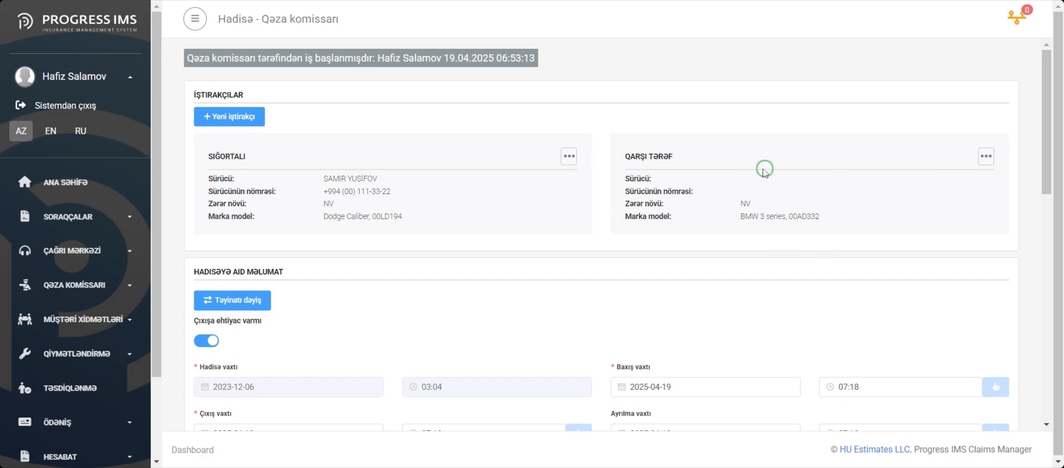
{"action": "left_click", "coordinate": [569, 156]}
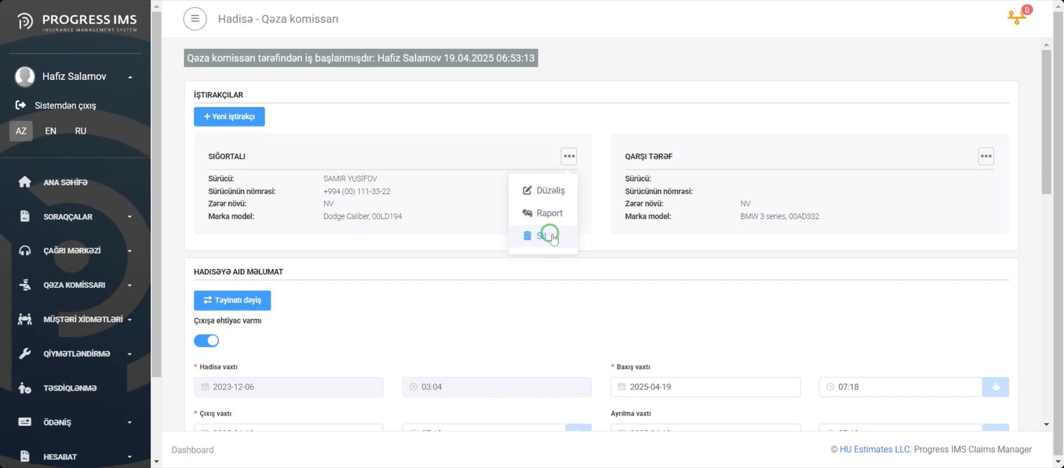
{"action": "left_click", "coordinate": [548, 190]}
{"action": "left_click", "coordinate": [546, 166]}
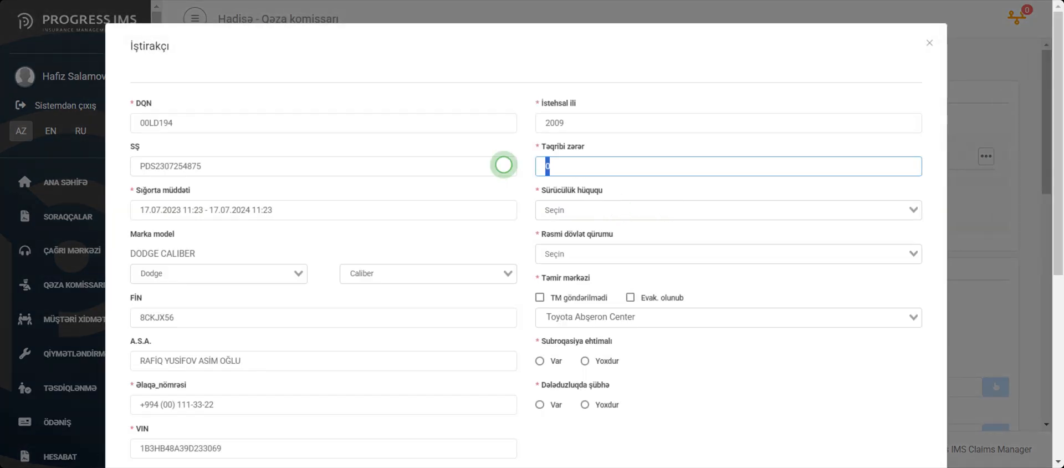
{"action": "left_click", "coordinate": [603, 213]}
{"action": "left_click", "coordinate": [586, 228]}
{"action": "left_click", "coordinate": [587, 254]}
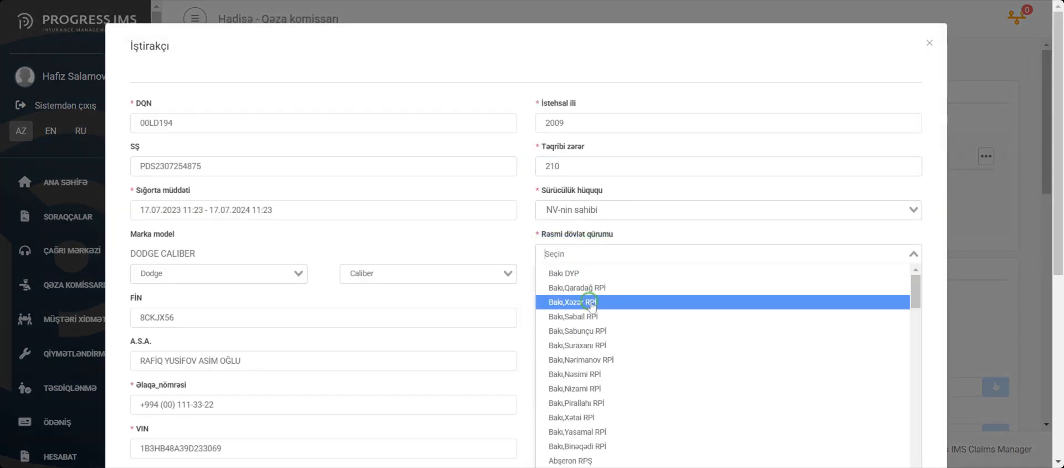
{"action": "left_click", "coordinate": [590, 273]}
Set Təmir mərkəzi to Yeni Motor, choose Yoxdur for Subroqasiya ehtimalı and Dələduzluqda şübhə, and save the insured participant.
{"action": "scroll", "coordinate": [599, 249], "scroll_direction": "down", "scroll_amount": 2}
{"action": "left_click", "coordinate": [599, 249]}
{"action": "left_click", "coordinate": [611, 283]}
{"action": "scroll", "coordinate": [604, 244], "scroll_direction": "down", "scroll_amount": 2}
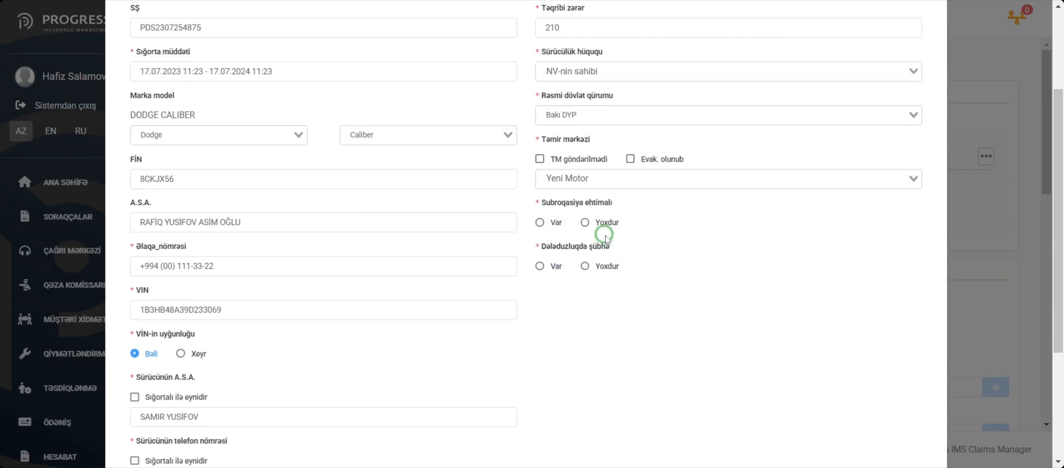
{"action": "left_click", "coordinate": [586, 266]}
{"action": "scroll", "coordinate": [610, 299], "scroll_direction": "down", "scroll_amount": 5}
{"action": "left_click", "coordinate": [842, 415]}
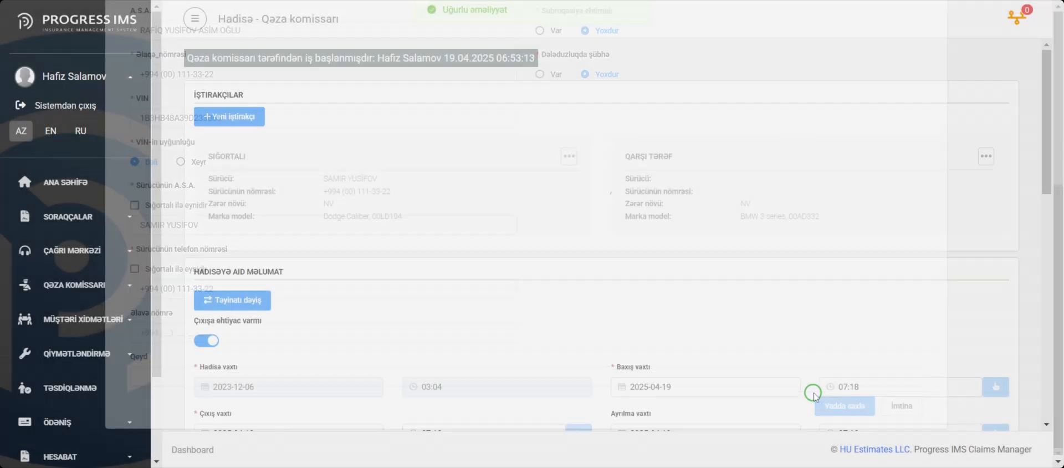
Edit the Qarşı tərəf participant: look up the driver by the FİN code and enter the driver's phone number.
{"action": "left_click", "coordinate": [948, 190]}
{"action": "scroll", "coordinate": [473, 187], "scroll_direction": "down", "scroll_amount": 2}
{"action": "left_click", "coordinate": [207, 237]}
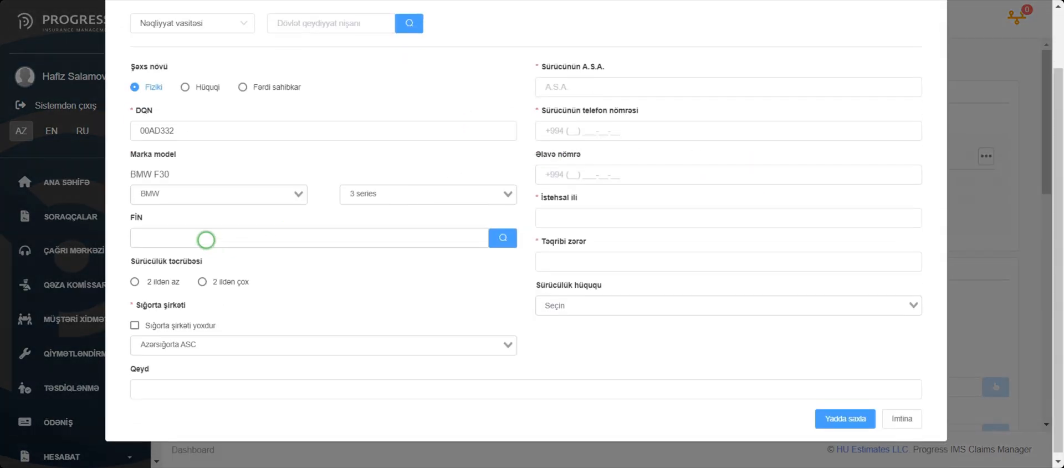
{"action": "left_click", "coordinate": [497, 239]}
{"action": "left_click", "coordinate": [636, 133]}
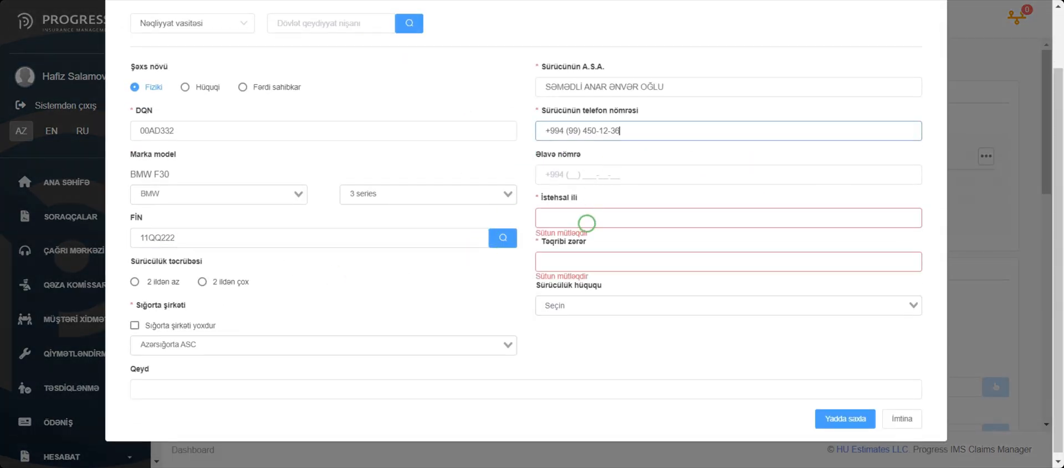
Set İstehsal ili to 2019, Təqribi zərər to 300 and Sürücülük hüququ to NV-nin sahibi, and save the opposing participant.
{"action": "left_click", "coordinate": [586, 223]}
{"action": "type", "text": "2019"}
{"action": "left_click", "coordinate": [589, 251]}
{"action": "type", "text": "300"}
{"action": "left_click", "coordinate": [594, 297]}
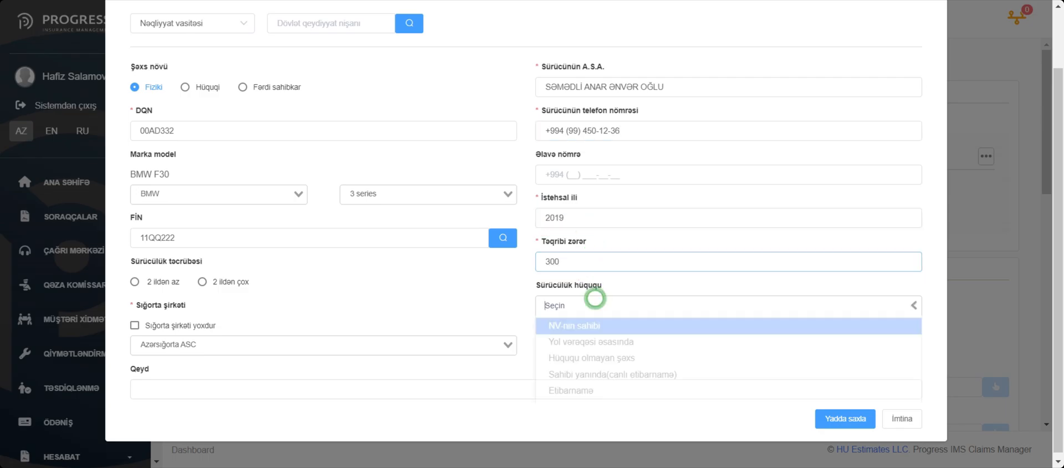
{"action": "key", "text": "Return"}
{"action": "left_click", "coordinate": [845, 418]}
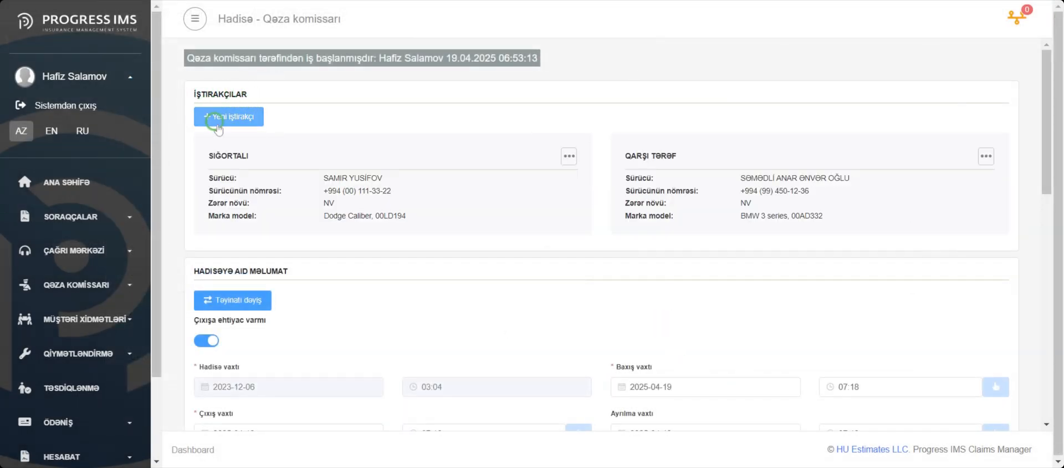
Add a new third-party participant of type Nəqliyyat vasitəsi and look up the vehicle by registration plate 00AA123.
{"action": "left_click", "coordinate": [233, 117]}
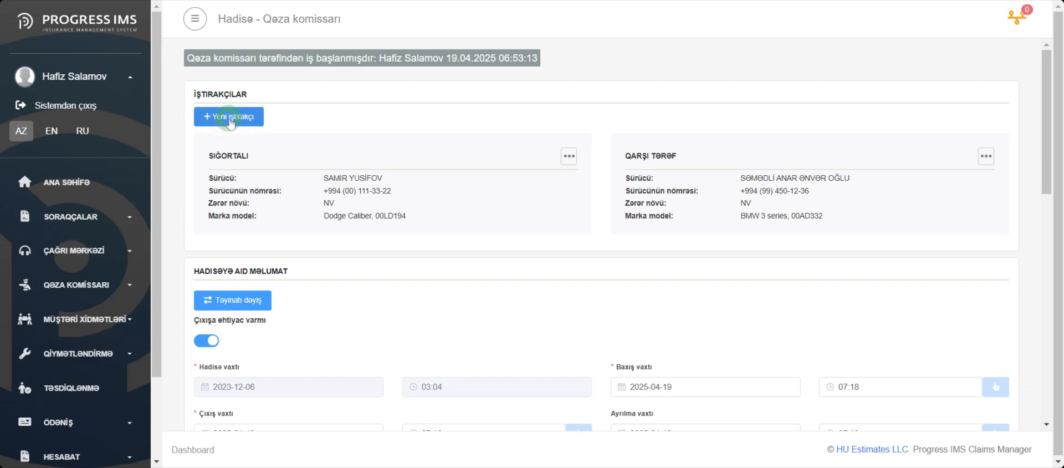
{"action": "left_click", "coordinate": [209, 113]}
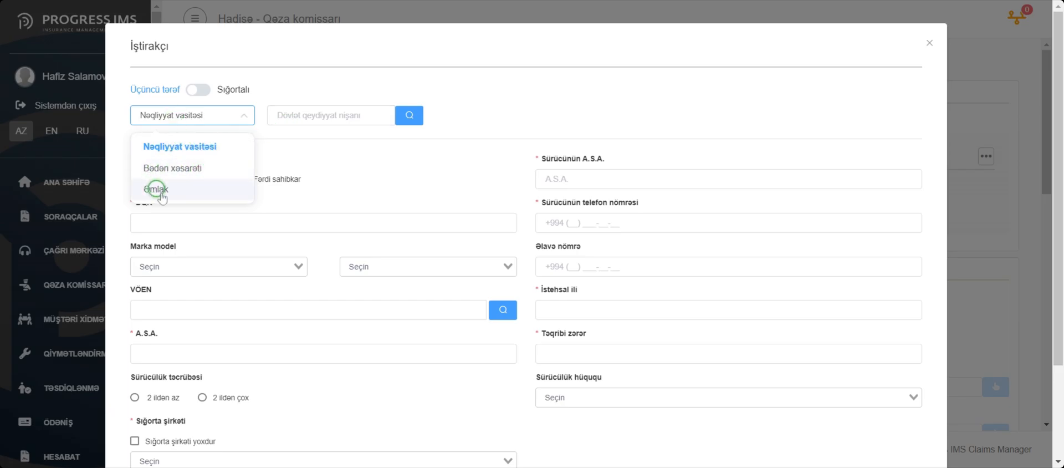
{"action": "left_click", "coordinate": [297, 115]}
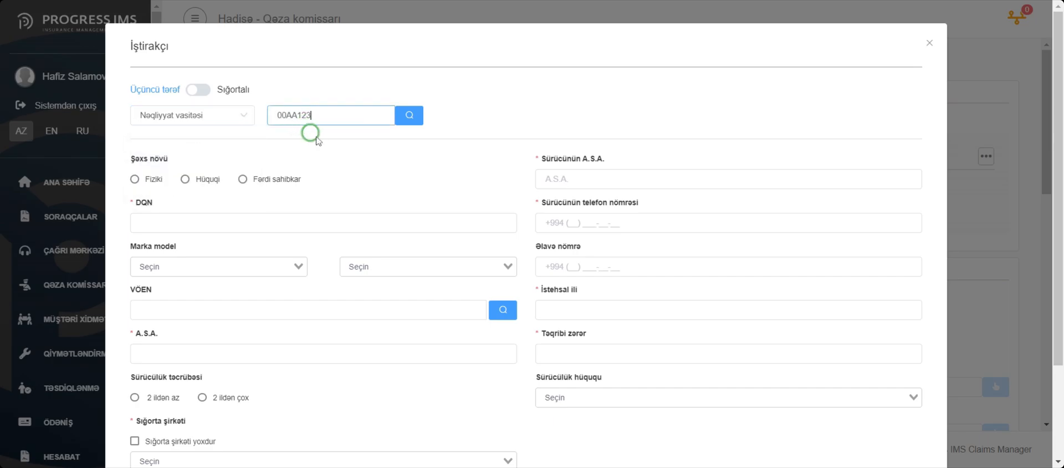
{"action": "left_click", "coordinate": [409, 118]}
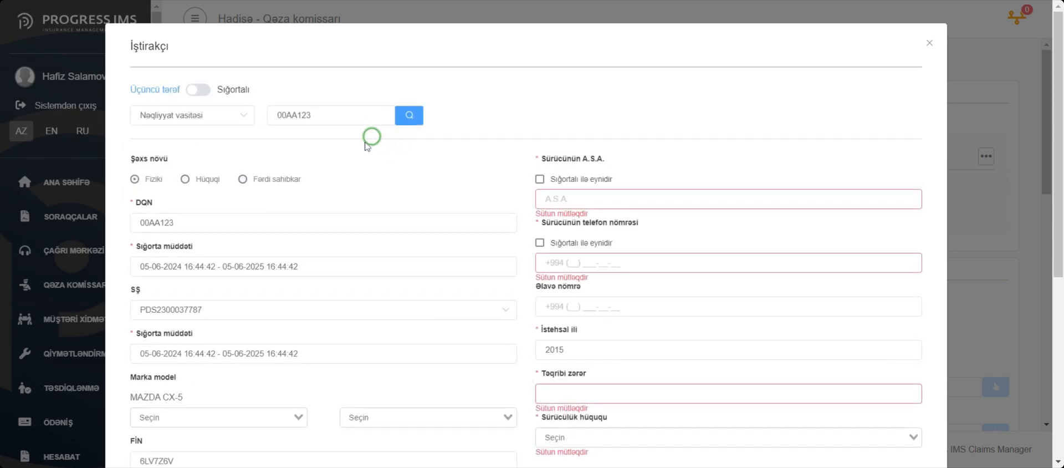
Set the new participant's Marka model to Alpine A610.
{"action": "scroll", "coordinate": [200, 165], "scroll_direction": "down", "scroll_amount": 1}
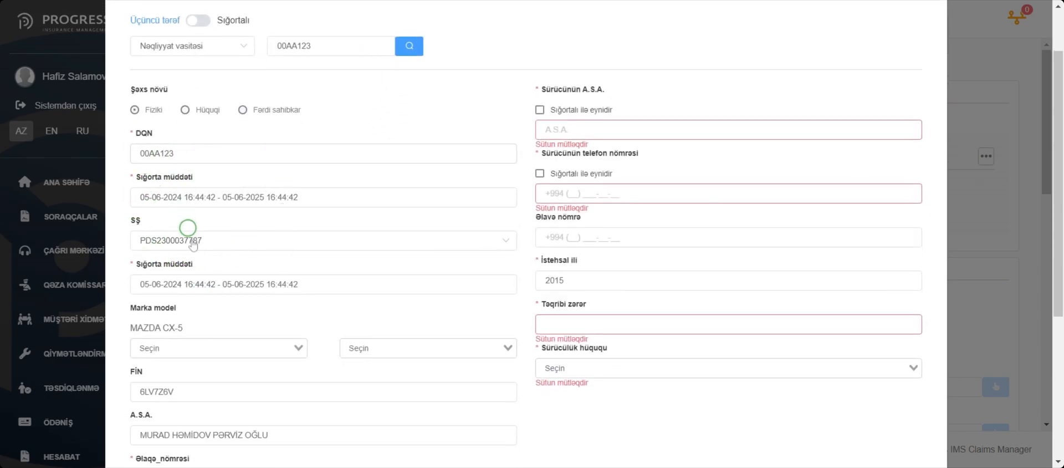
{"action": "scroll", "coordinate": [188, 225], "scroll_direction": "down", "scroll_amount": 1}
{"action": "scroll", "coordinate": [233, 285], "scroll_direction": "up", "scroll_amount": 1}
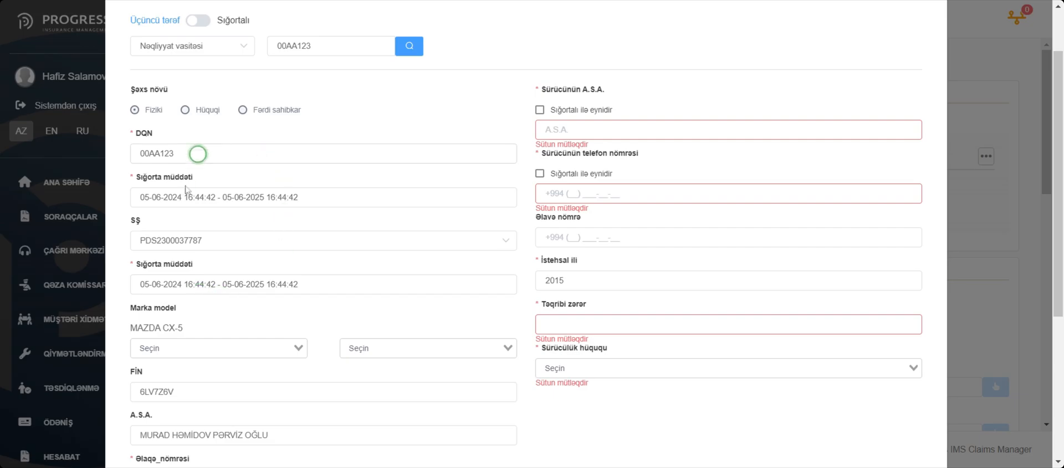
{"action": "scroll", "coordinate": [190, 242], "scroll_direction": "down", "scroll_amount": 1}
{"action": "left_click", "coordinate": [292, 278]}
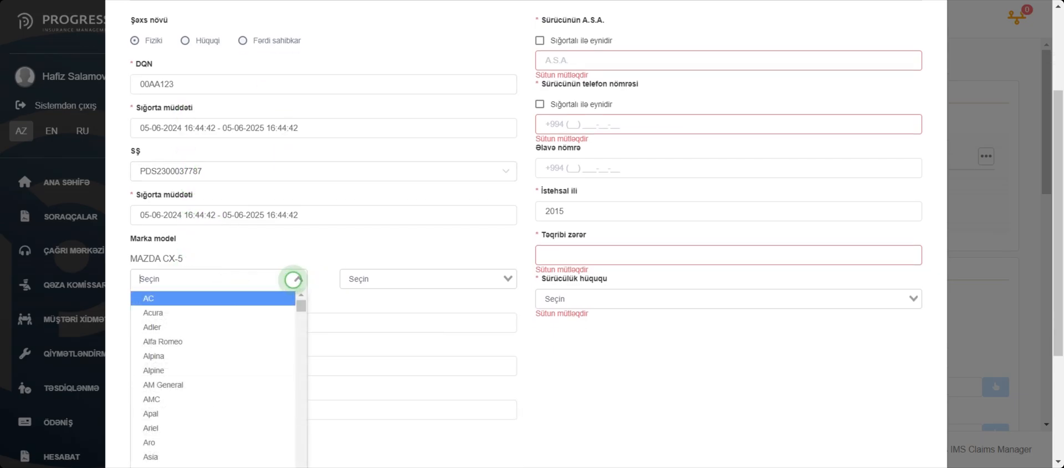
{"action": "left_click", "coordinate": [211, 370]}
{"action": "left_click", "coordinate": [404, 278]}
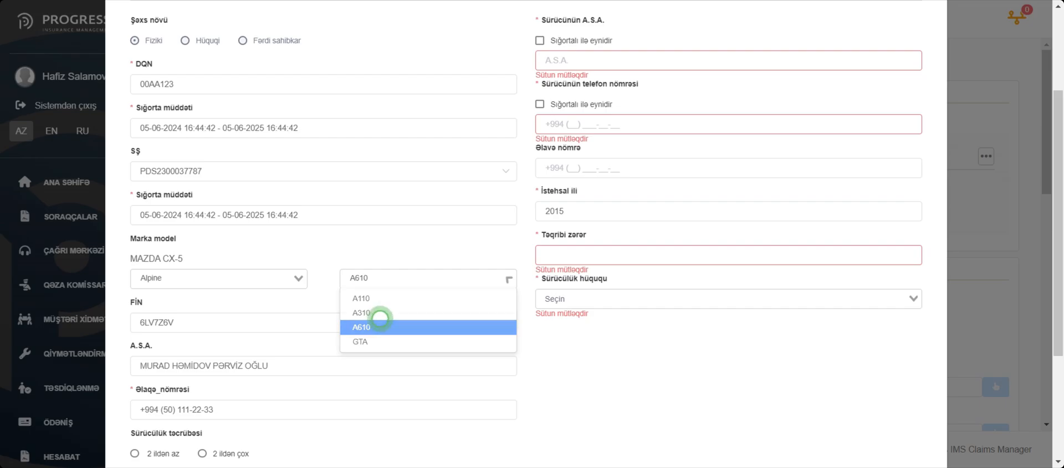
{"action": "left_click", "coordinate": [375, 321]}
Mark both the driver's name and the driver's phone number as Sığortalı ilə eynidir.
{"action": "scroll", "coordinate": [527, 161], "scroll_direction": "up", "scroll_amount": 1}
{"action": "left_click", "coordinate": [579, 113]}
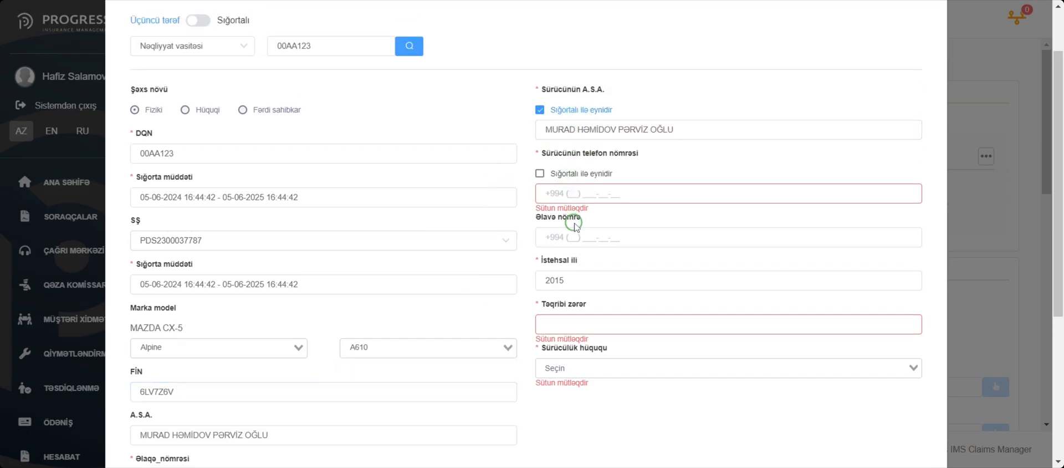
{"action": "left_click", "coordinate": [577, 176]}
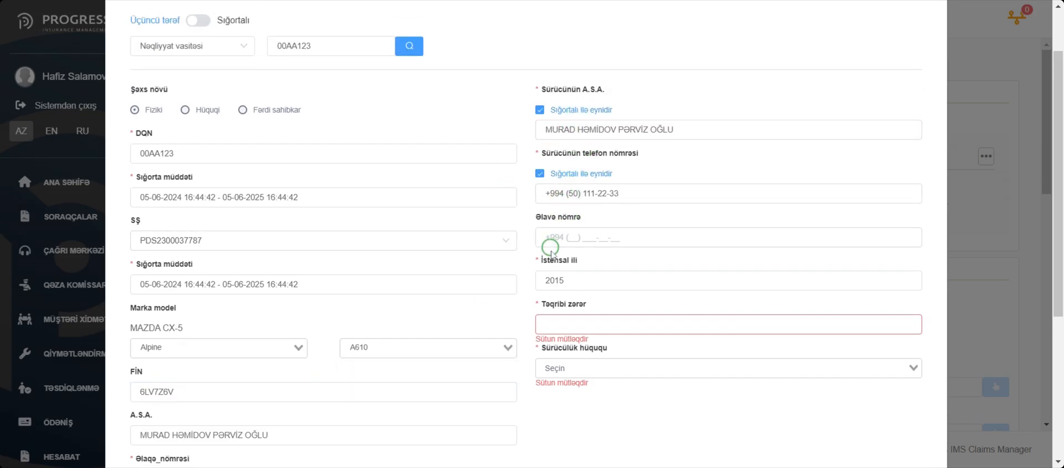
Set Təqribi zərər to 300 and Sürücülük hüququ to Sahibi yanında(canlı etibarnamə), and save the new participant.
{"action": "scroll", "coordinate": [544, 244], "scroll_direction": "down", "scroll_amount": 2}
{"action": "left_click", "coordinate": [601, 182]}
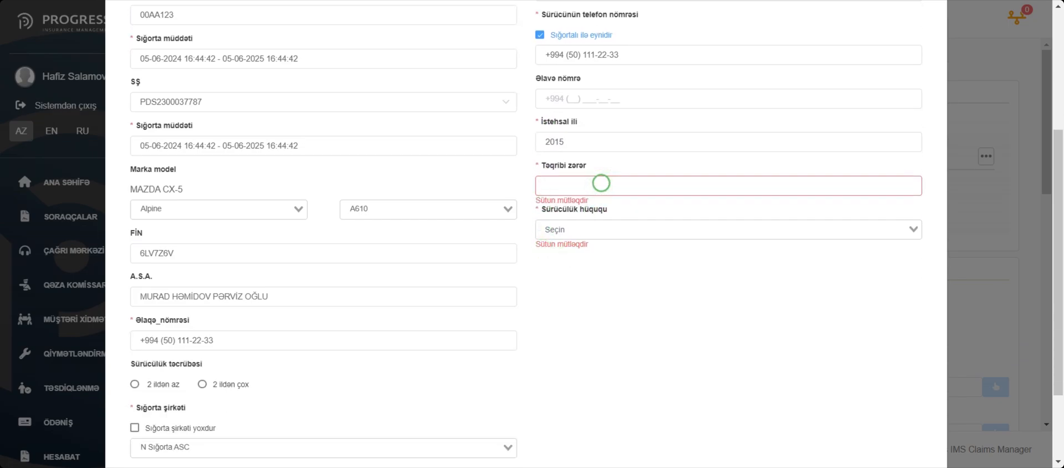
{"action": "left_click", "coordinate": [605, 225]}
{"action": "left_click", "coordinate": [582, 297]}
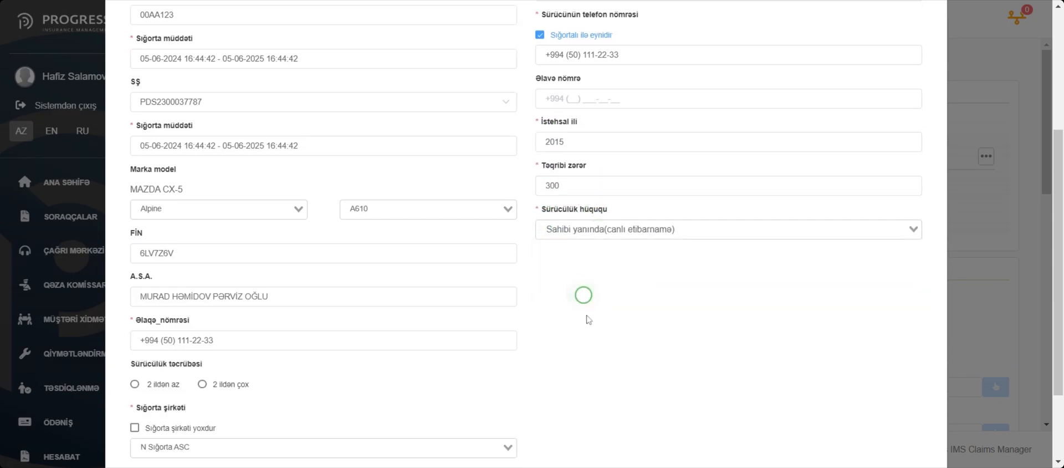
{"action": "scroll", "coordinate": [596, 327], "scroll_direction": "down", "scroll_amount": 2}
{"action": "left_click", "coordinate": [850, 414]}
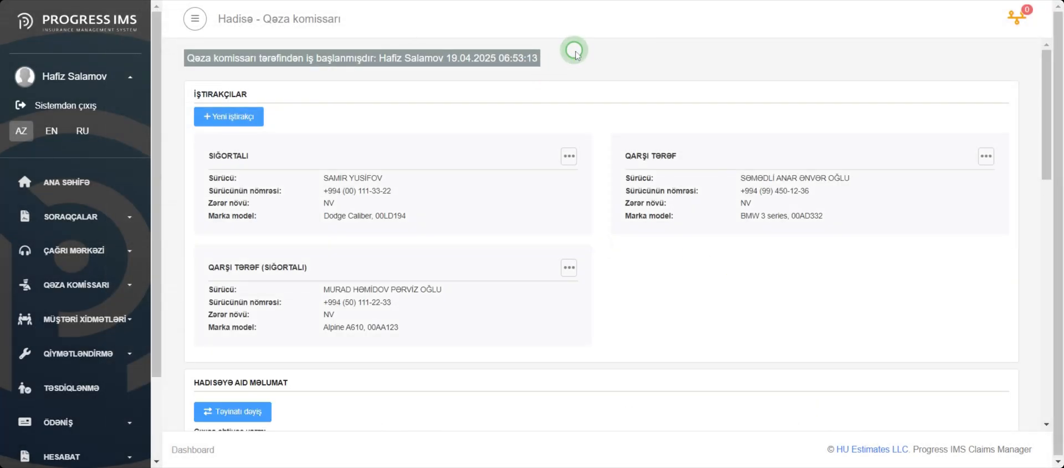
In the Sığortalı participant's damage report, mark the front right door, hood, front left door and left interior seat as damaged.
{"action": "left_click", "coordinate": [568, 156]}
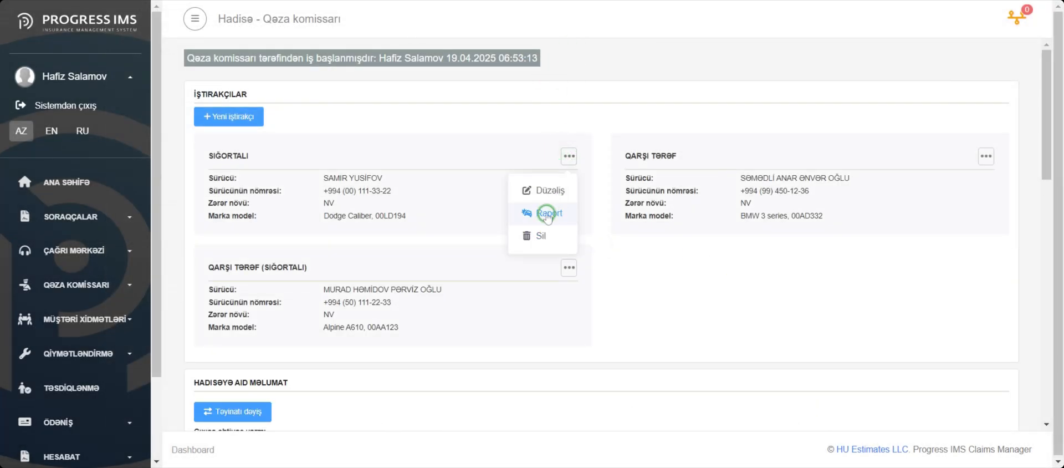
{"action": "left_click", "coordinate": [532, 214]}
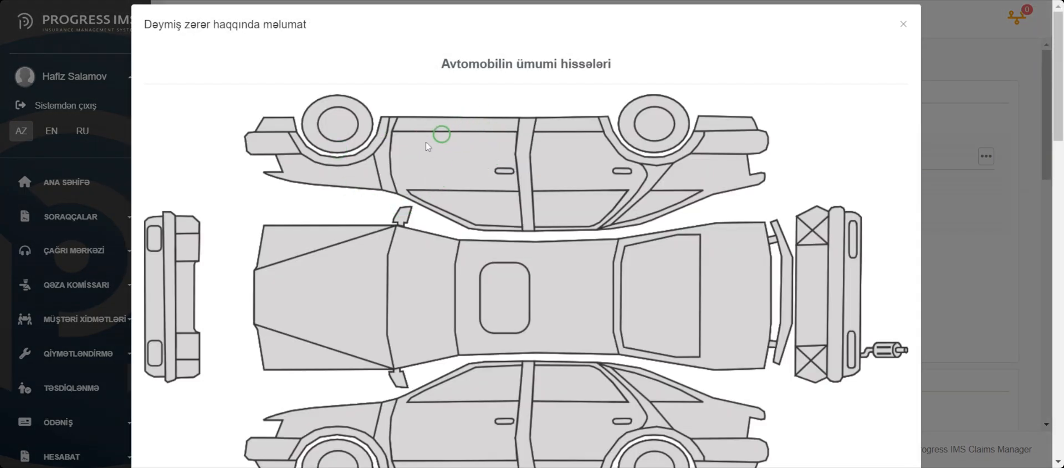
{"action": "left_click", "coordinate": [451, 152]}
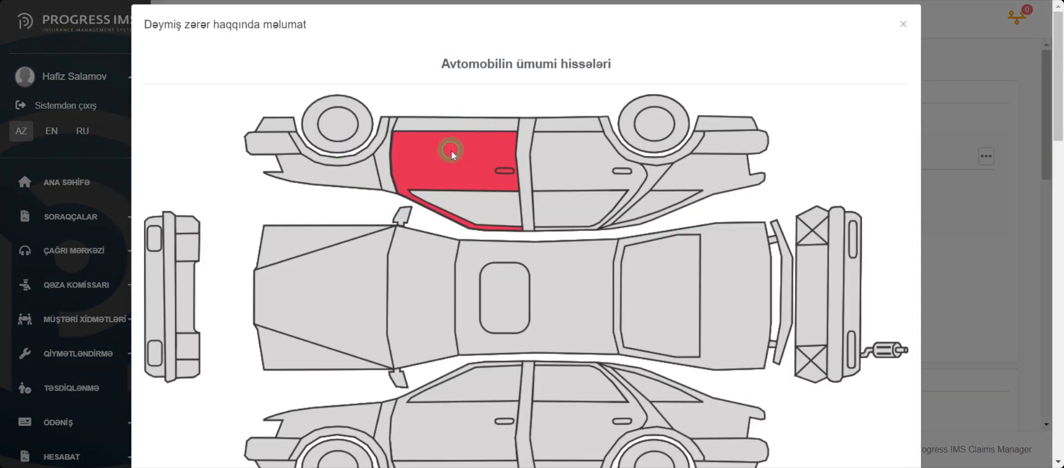
{"action": "left_click", "coordinate": [355, 287]}
{"action": "scroll", "coordinate": [443, 249], "scroll_direction": "down", "scroll_amount": 5}
{"action": "left_click", "coordinate": [493, 140]}
{"action": "scroll", "coordinate": [507, 211], "scroll_direction": "down", "scroll_amount": 3}
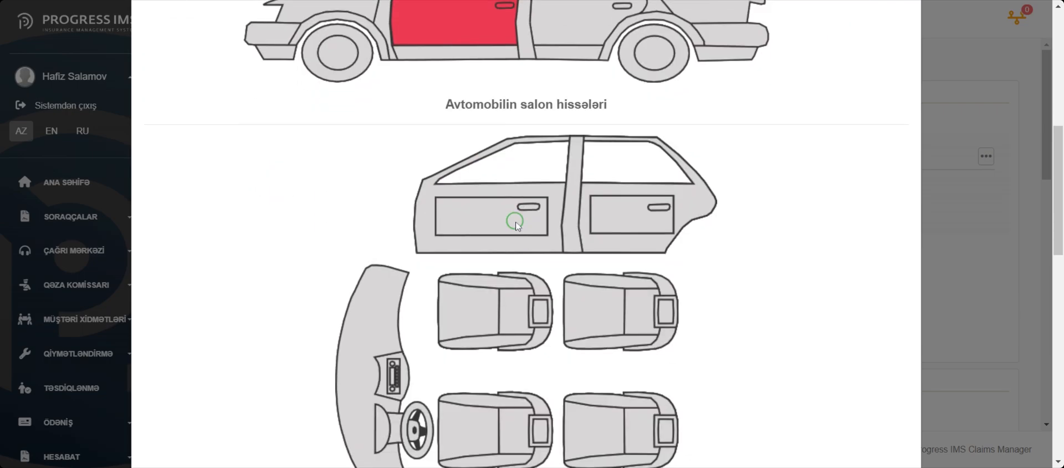
{"action": "left_click", "coordinate": [492, 290]}
Mark the Sol Alt işlək hissə for both the front and rear of the car, and save the damage report.
{"action": "scroll", "coordinate": [492, 290], "scroll_direction": "down", "scroll_amount": 7}
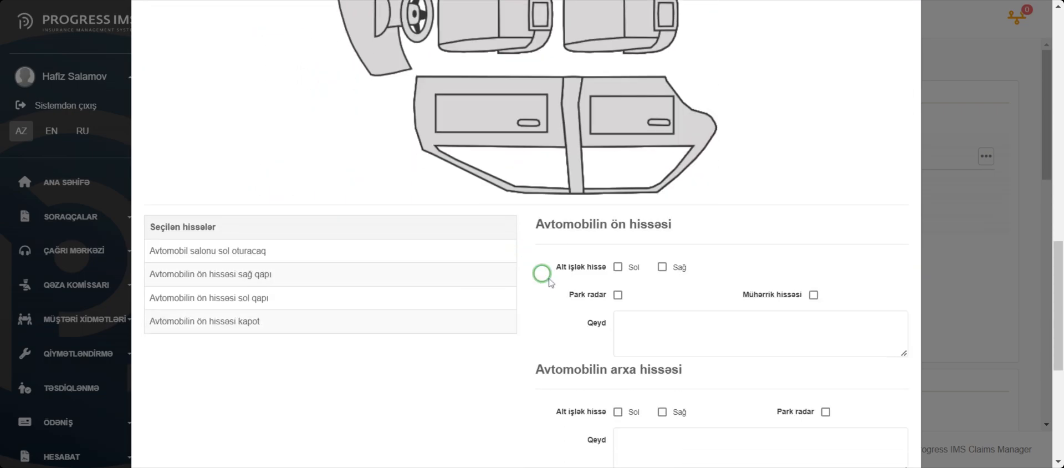
{"action": "left_click", "coordinate": [630, 269]}
{"action": "scroll", "coordinate": [631, 272], "scroll_direction": "down", "scroll_amount": 3}
{"action": "left_click", "coordinate": [620, 274]}
{"action": "scroll", "coordinate": [622, 279], "scroll_direction": "down", "scroll_amount": 3}
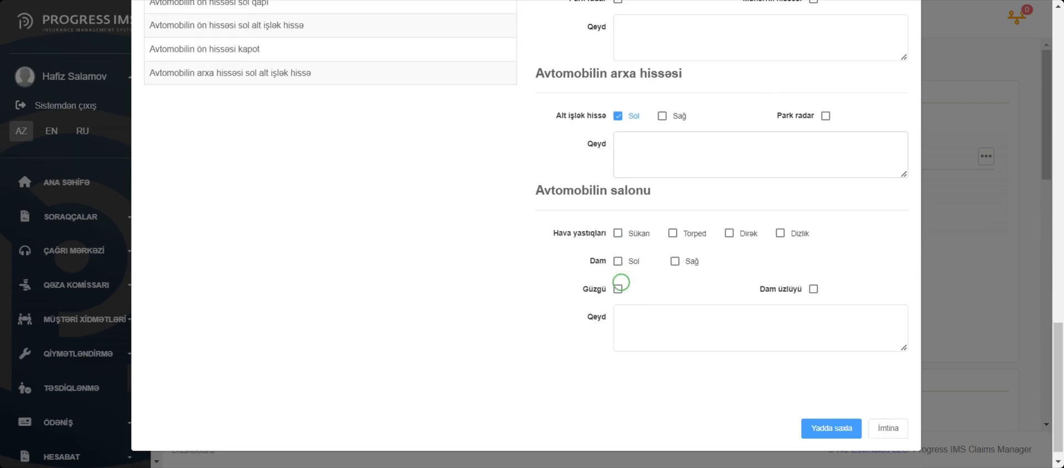
{"action": "left_click", "coordinate": [839, 404]}
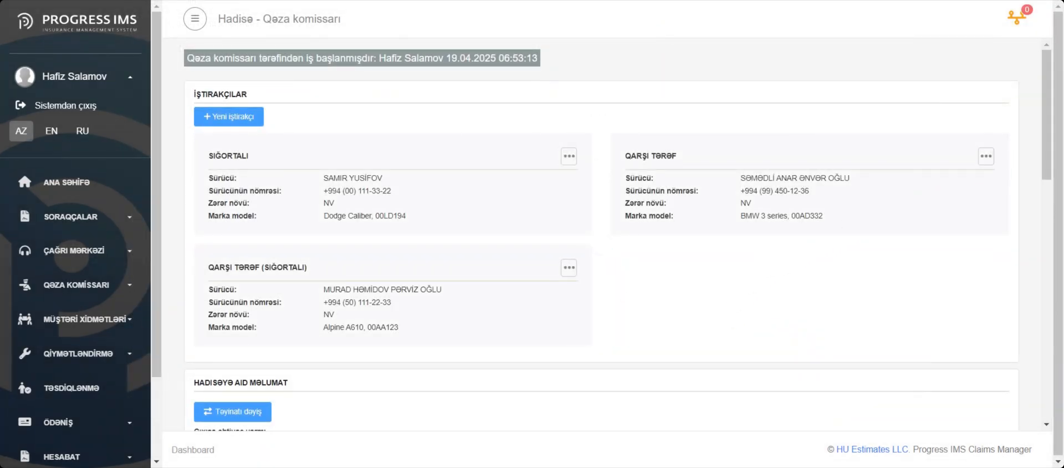
Save the adjuster's claim record and confirm sending it for approval.
{"action": "scroll", "coordinate": [613, 266], "scroll_direction": "down", "scroll_amount": 1}
{"action": "scroll", "coordinate": [607, 207], "scroll_direction": "down", "scroll_amount": 10}
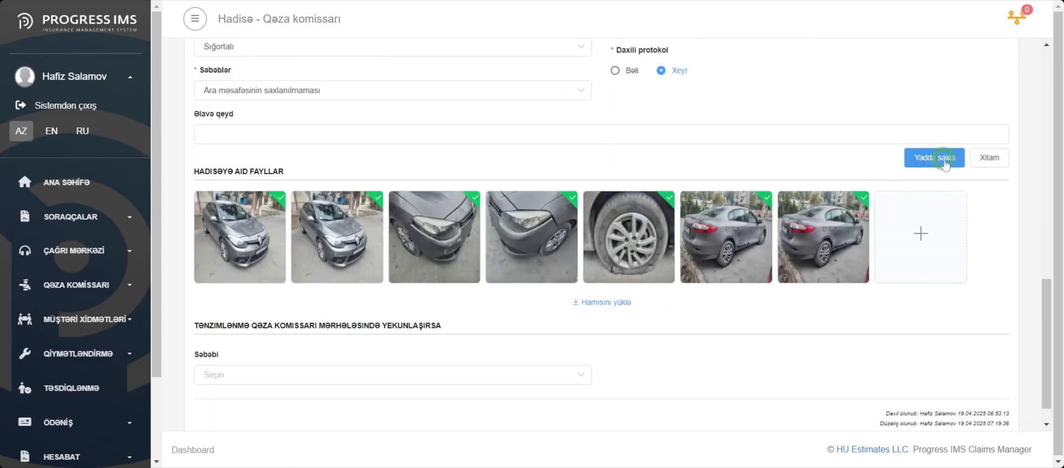
{"action": "left_click", "coordinate": [921, 159]}
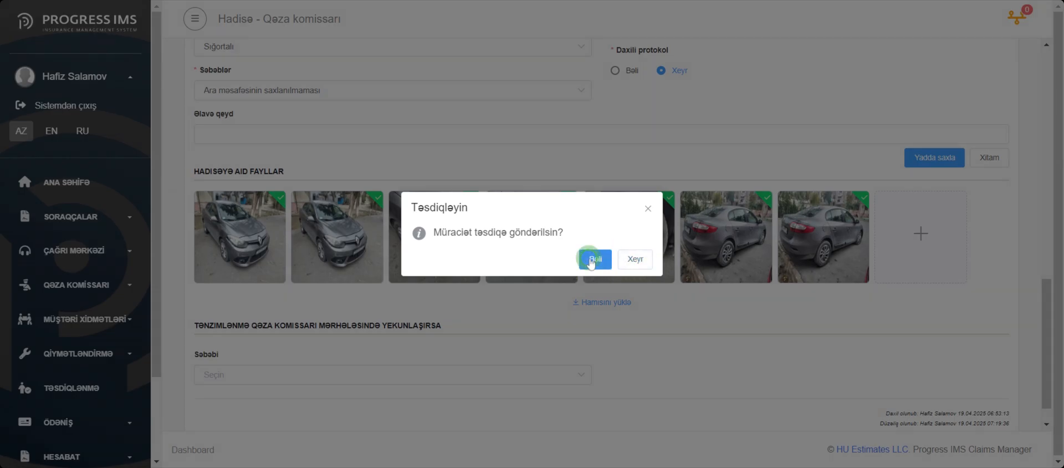
{"action": "left_click", "coordinate": [591, 261]}
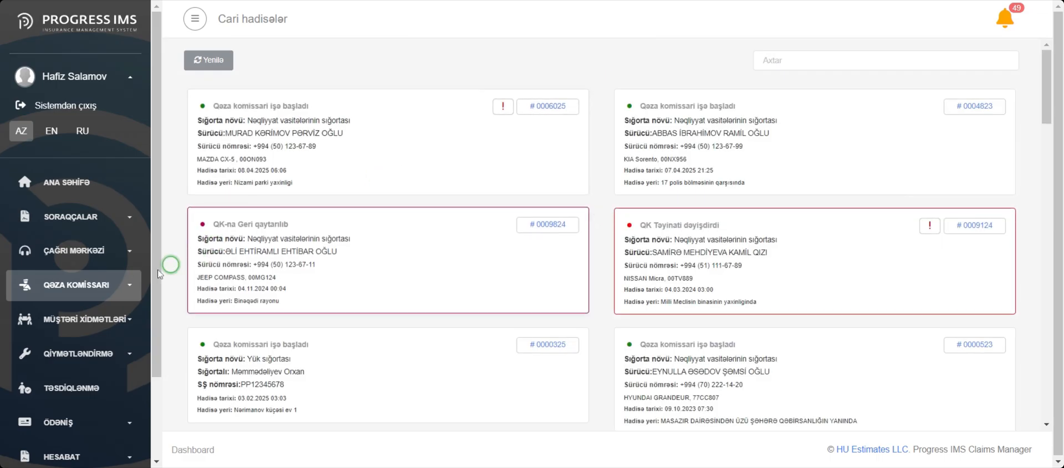
Open the Qəza komissarı Təsdiq list and review the claims under Təsdiq gözləyir, İcrası başlamayıb, İcrada and Təyinat dəyişdirilib.
{"action": "left_click", "coordinate": [83, 284]}
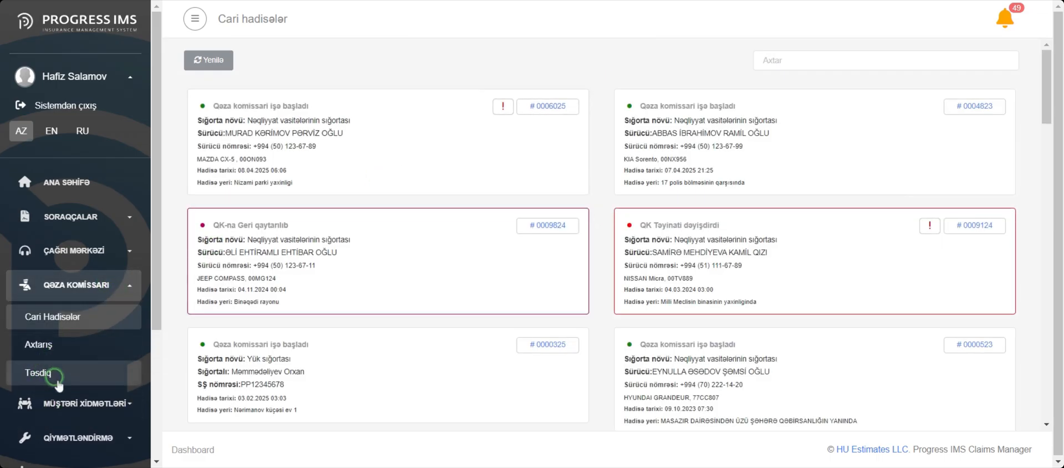
{"action": "left_click", "coordinate": [70, 376]}
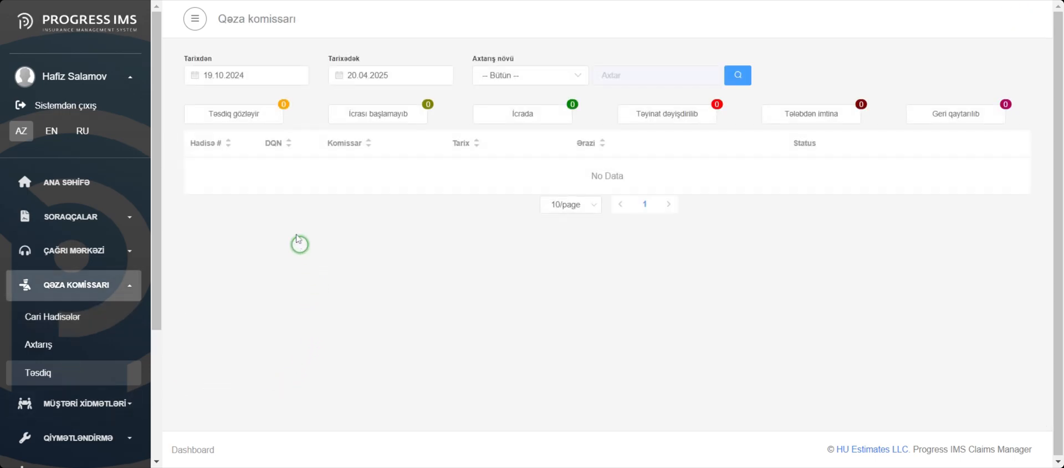
{"action": "left_click", "coordinate": [253, 118]}
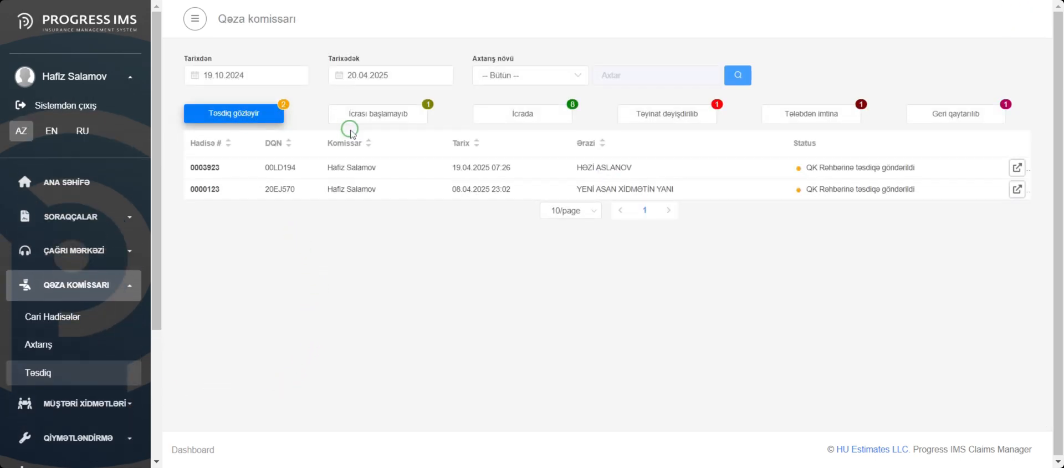
{"action": "left_click", "coordinate": [423, 114]}
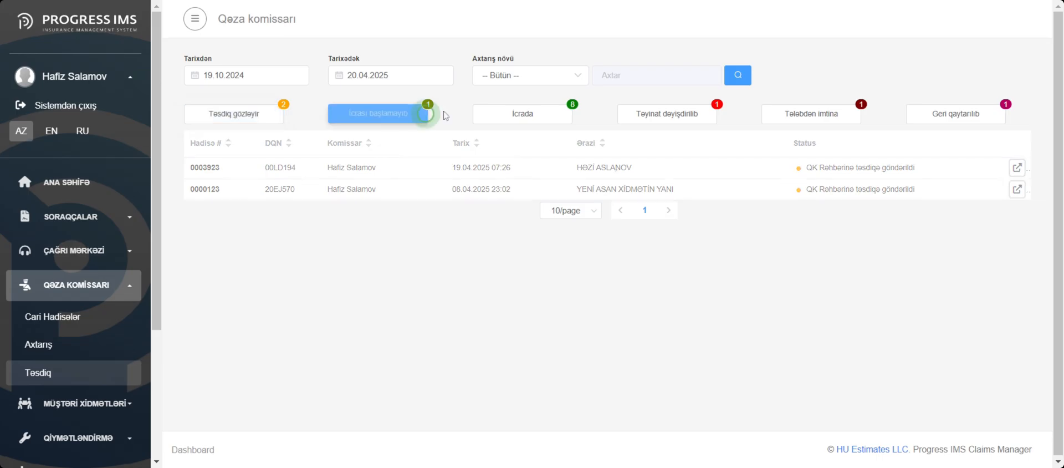
{"action": "left_click", "coordinate": [544, 114]}
{"action": "left_click", "coordinate": [635, 127]}
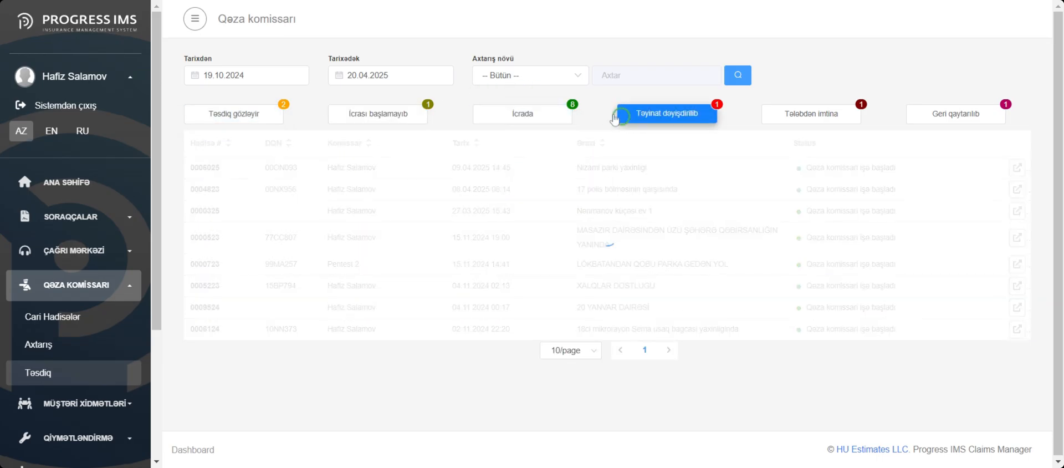
{"action": "left_click", "coordinate": [242, 119]}
{"action": "left_click", "coordinate": [416, 199]}
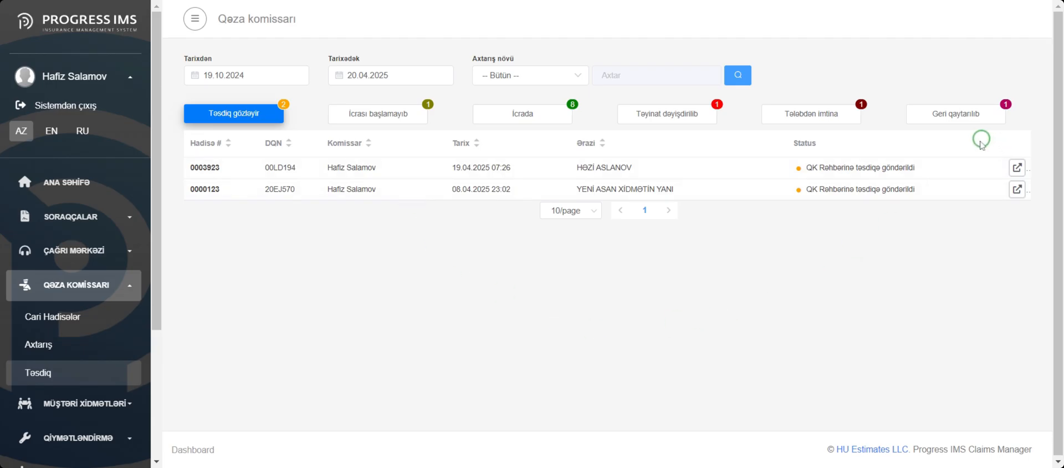
{"action": "left_click", "coordinate": [1017, 167]}
{"action": "scroll", "coordinate": [554, 155], "scroll_direction": "down", "scroll_amount": 10}
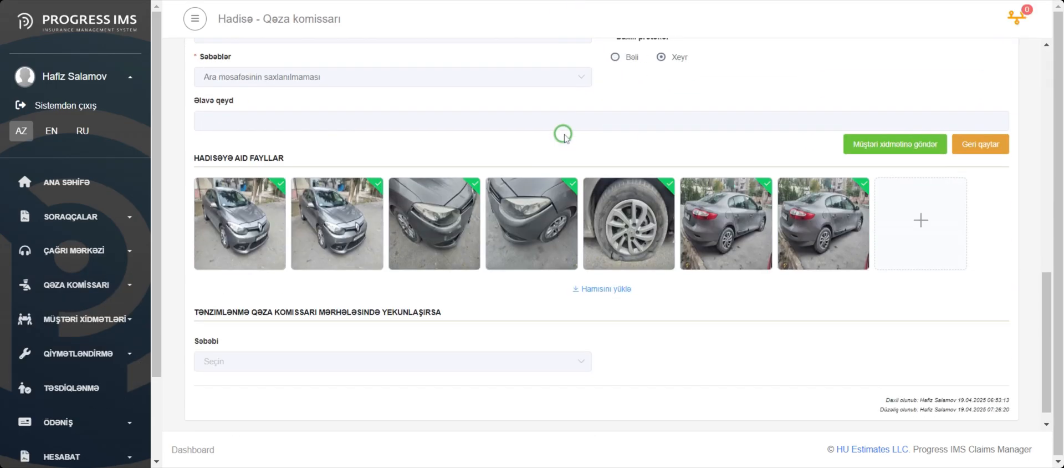
{"action": "left_click", "coordinate": [240, 227]}
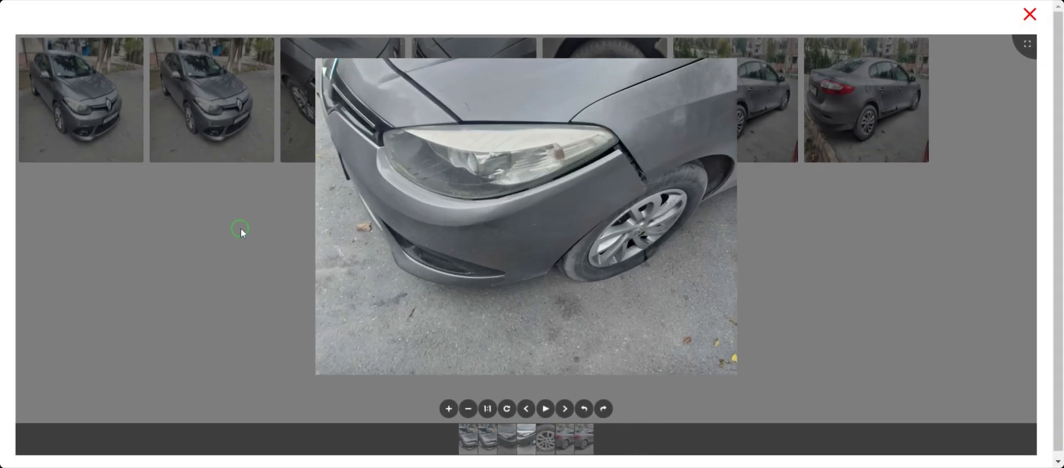
{"action": "left_click", "coordinate": [1029, 14]}
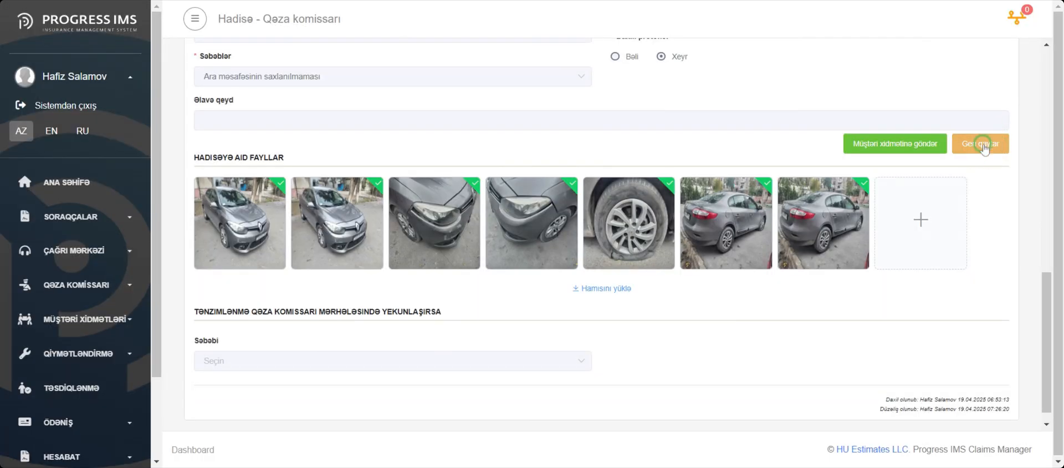
{"action": "left_click", "coordinate": [980, 144]}
{"action": "left_click", "coordinate": [581, 242]}
{"action": "left_click", "coordinate": [500, 265]}
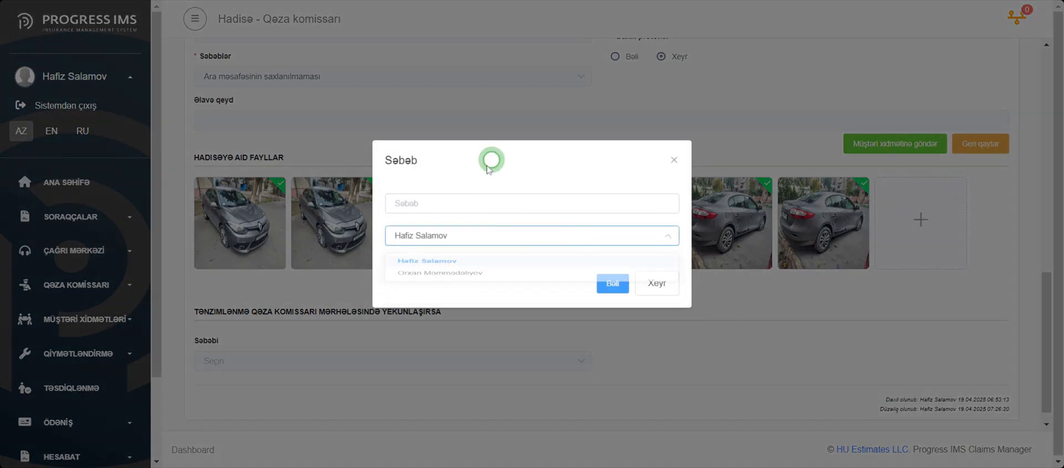
{"action": "left_click", "coordinate": [658, 284]}
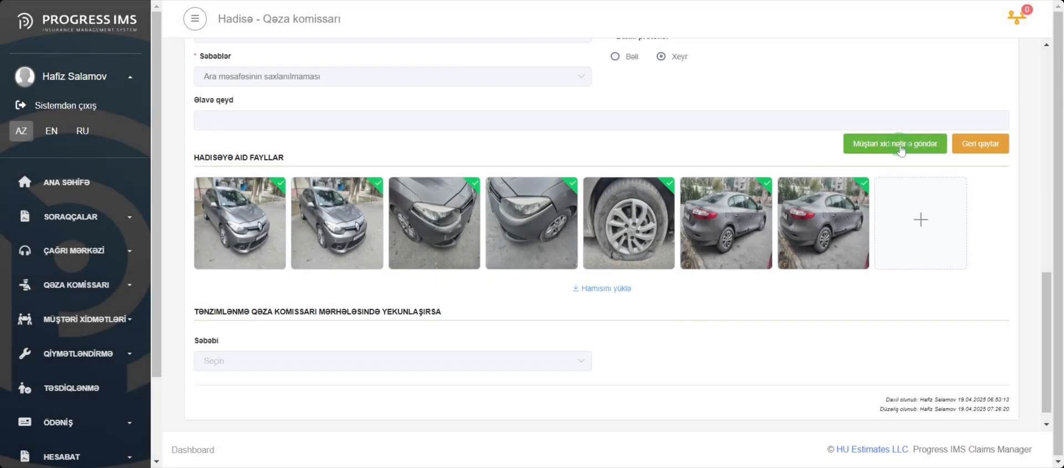
Send the reviewed claim to customer service and confirm the transfer.
{"action": "left_click", "coordinate": [847, 143]}
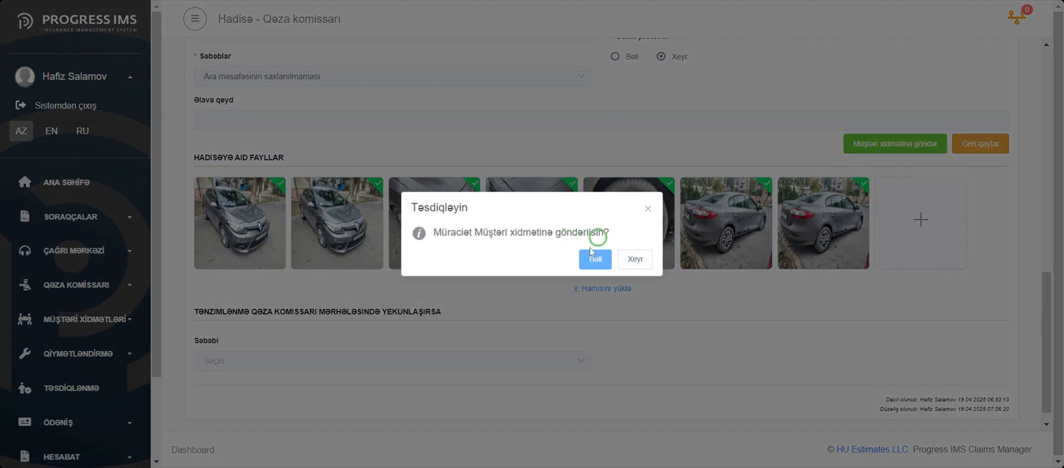
{"action": "left_click", "coordinate": [592, 256]}
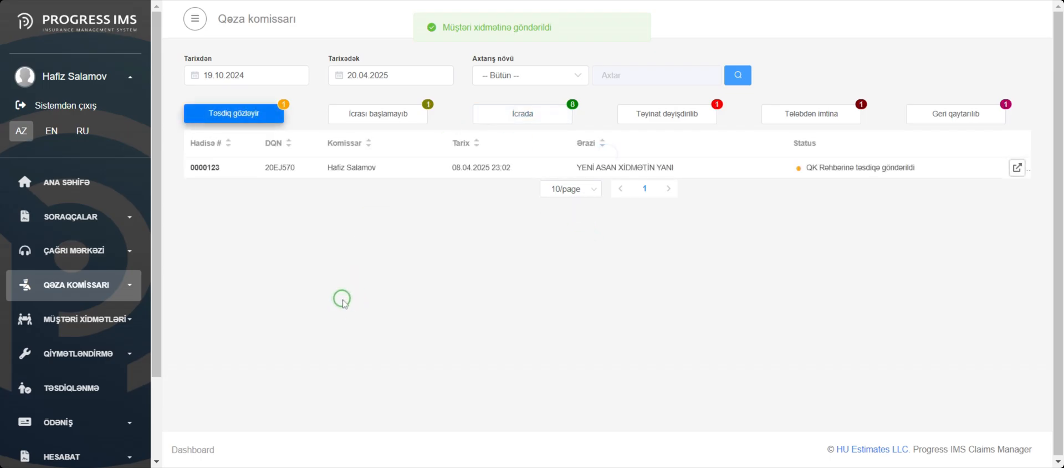
Search the Qəza komissarı claims from 19.02.2025 to 20.04.2025 with the search type left at Bütün.
{"action": "left_click", "coordinate": [89, 285]}
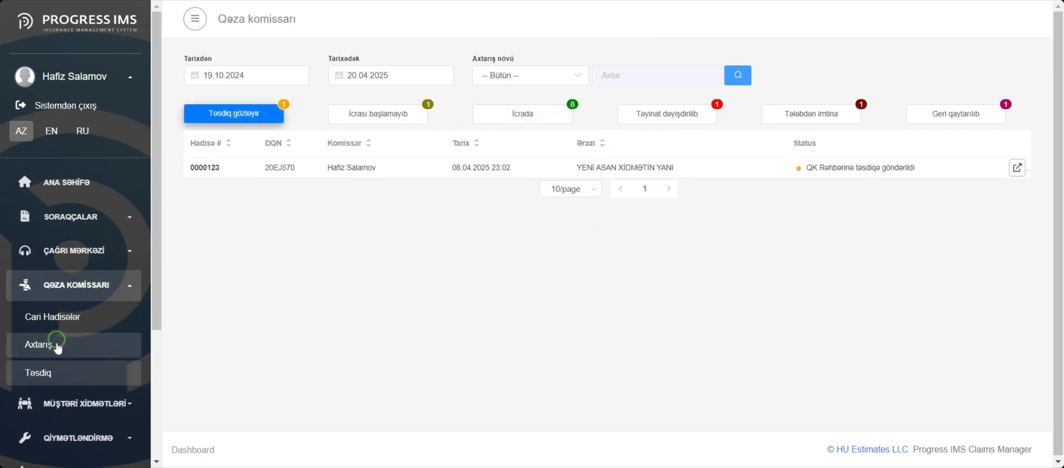
{"action": "left_click", "coordinate": [56, 344]}
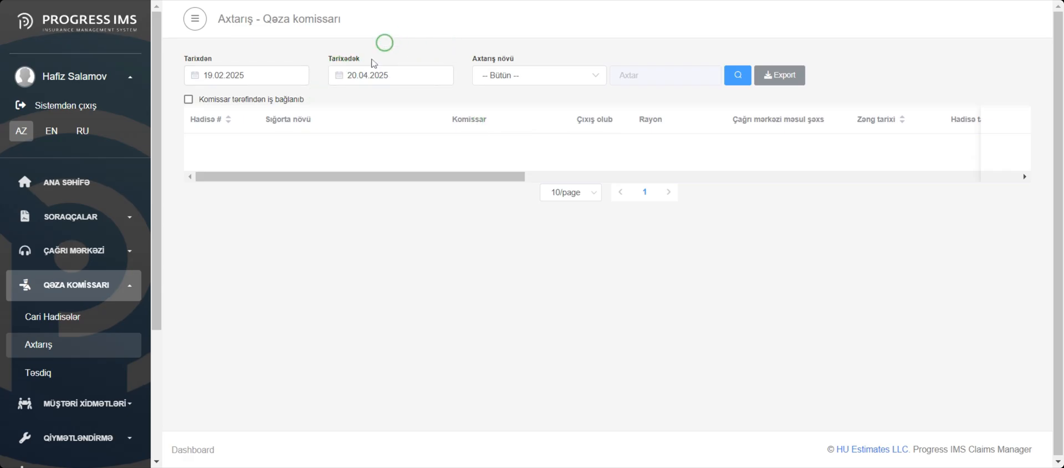
{"action": "left_click", "coordinate": [741, 72]}
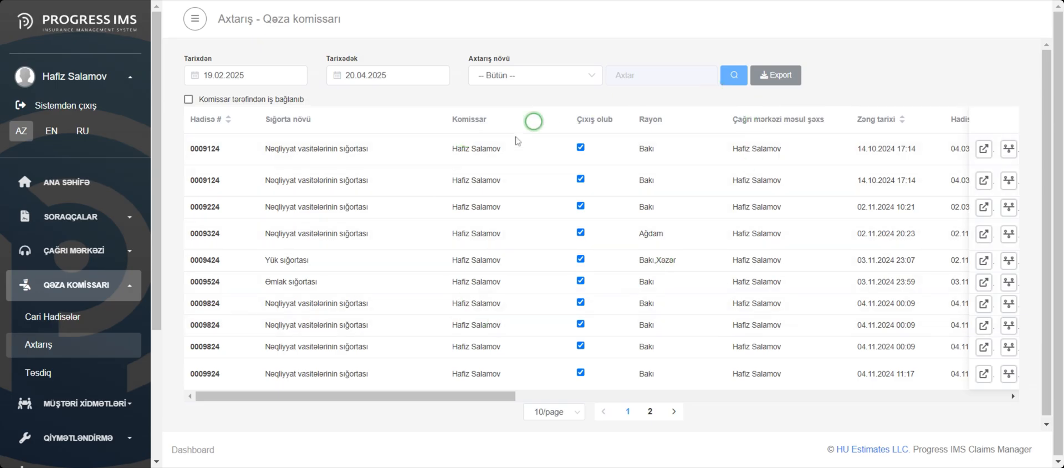
View the process history of the claim called in on 02.11.2024 10:21, including the Daxili qiymətləndirmə başlanıb and Aktlaşdırma başlanıb stages, and close it.
{"action": "left_click", "coordinate": [1008, 207]}
{"action": "scroll", "coordinate": [476, 327], "scroll_direction": "down", "scroll_amount": 5}
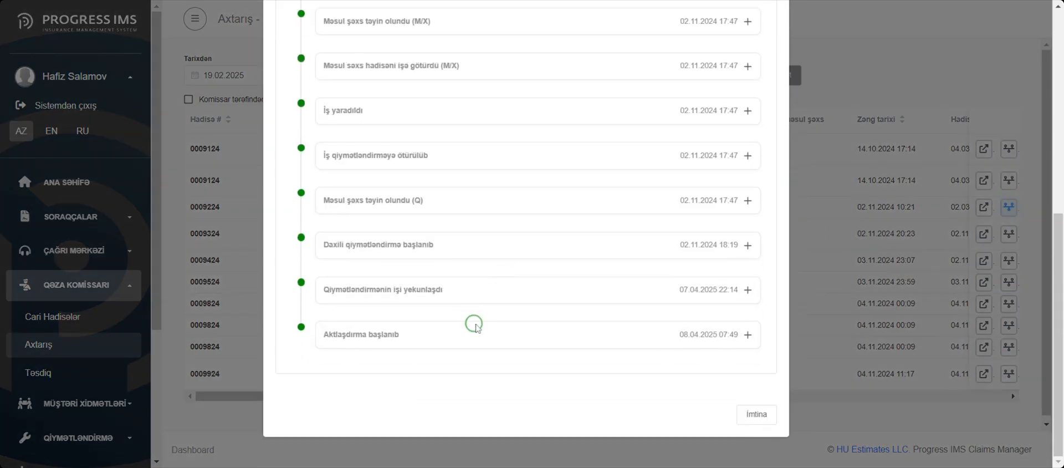
{"action": "left_click", "coordinate": [424, 247]}
{"action": "scroll", "coordinate": [429, 339], "scroll_direction": "down", "scroll_amount": 2}
{"action": "left_click", "coordinate": [430, 339]}
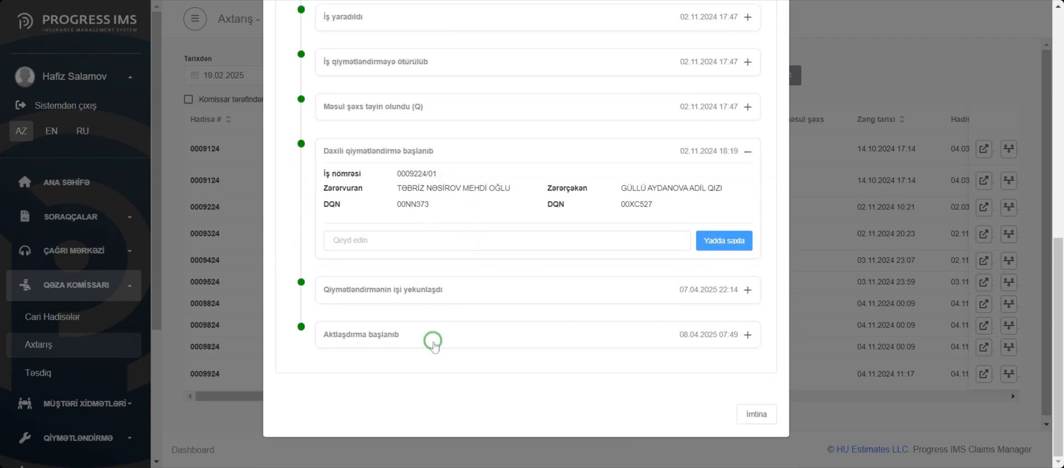
{"action": "scroll", "coordinate": [479, 328], "scroll_direction": "down", "scroll_amount": 2}
{"action": "left_click", "coordinate": [760, 413]}
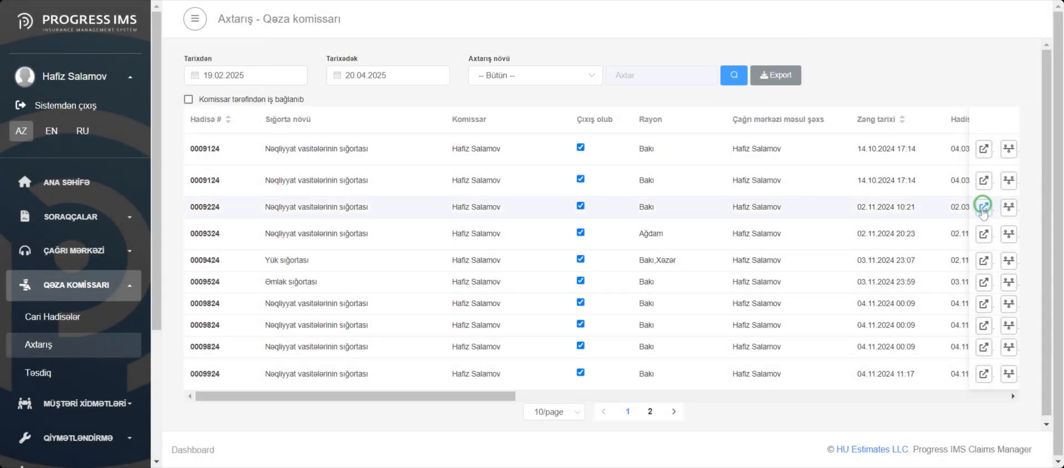
Open the same claim's record and examine its participants, incident details and attached vehicle photos.
{"action": "left_click", "coordinate": [984, 208]}
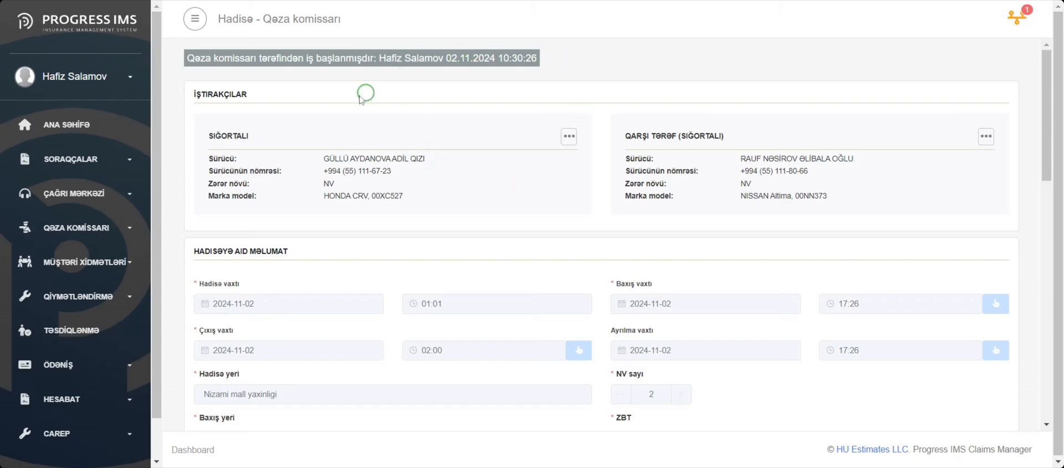
{"action": "scroll", "coordinate": [495, 259], "scroll_direction": "down", "scroll_amount": 4}
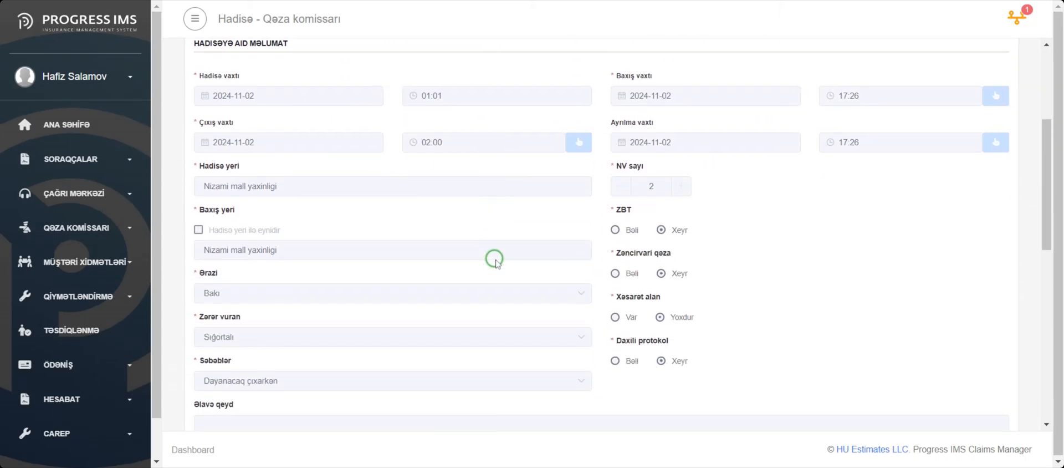
{"action": "scroll", "coordinate": [614, 331], "scroll_direction": "down", "scroll_amount": 10}
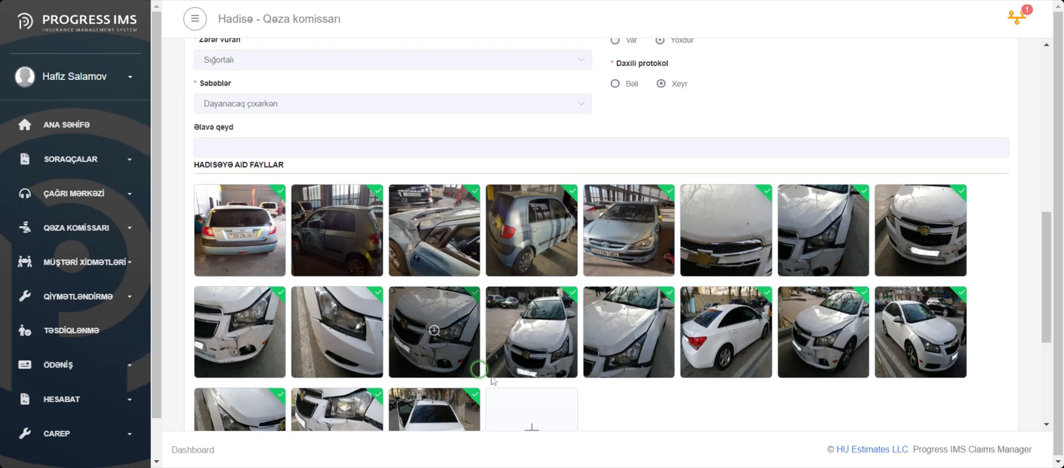
{"action": "scroll", "coordinate": [543, 431], "scroll_direction": "up", "scroll_amount": 15}
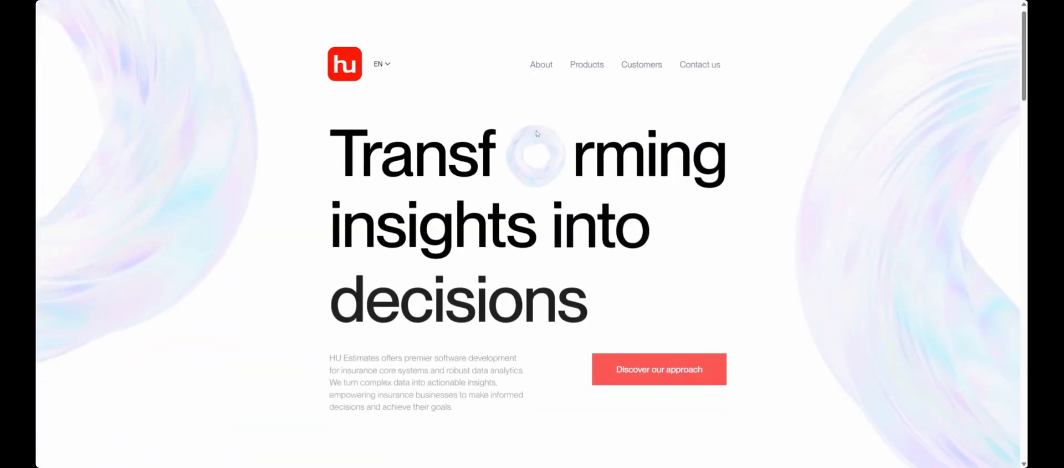
{"action": "scroll", "coordinate": [321, 200], "scroll_direction": "down", "scroll_amount": 10}
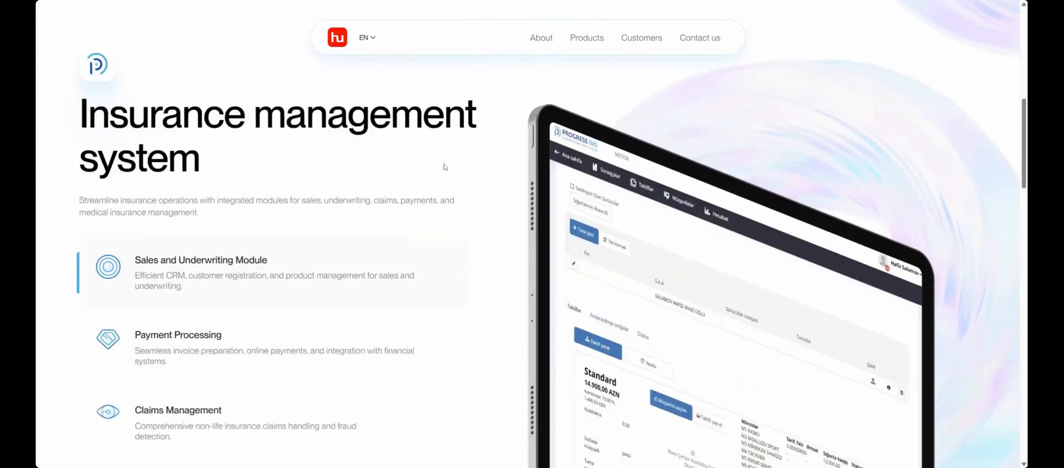
Switch to the HU website and look through the Progress IMS product page with its Core Module description.
{"action": "left_click", "coordinate": [125, 258]}
{"action": "scroll", "coordinate": [590, 186], "scroll_direction": "down", "scroll_amount": 10}
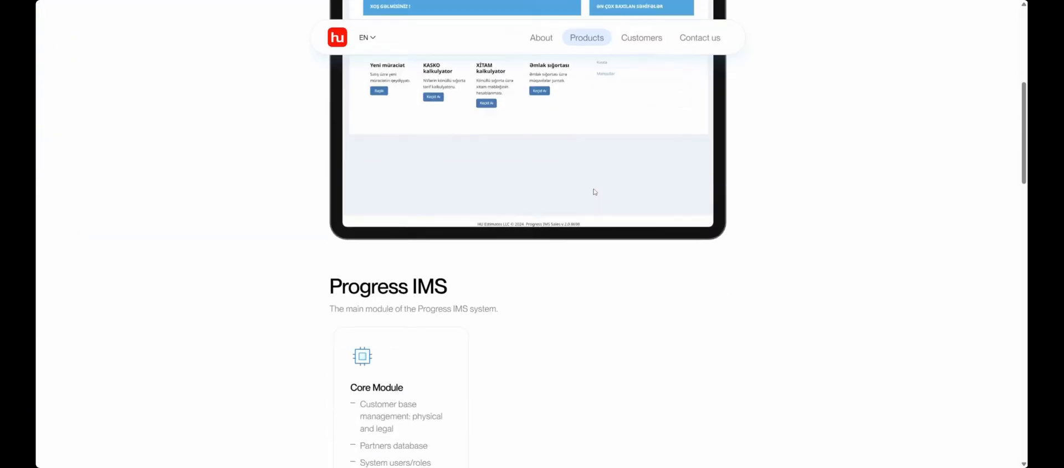